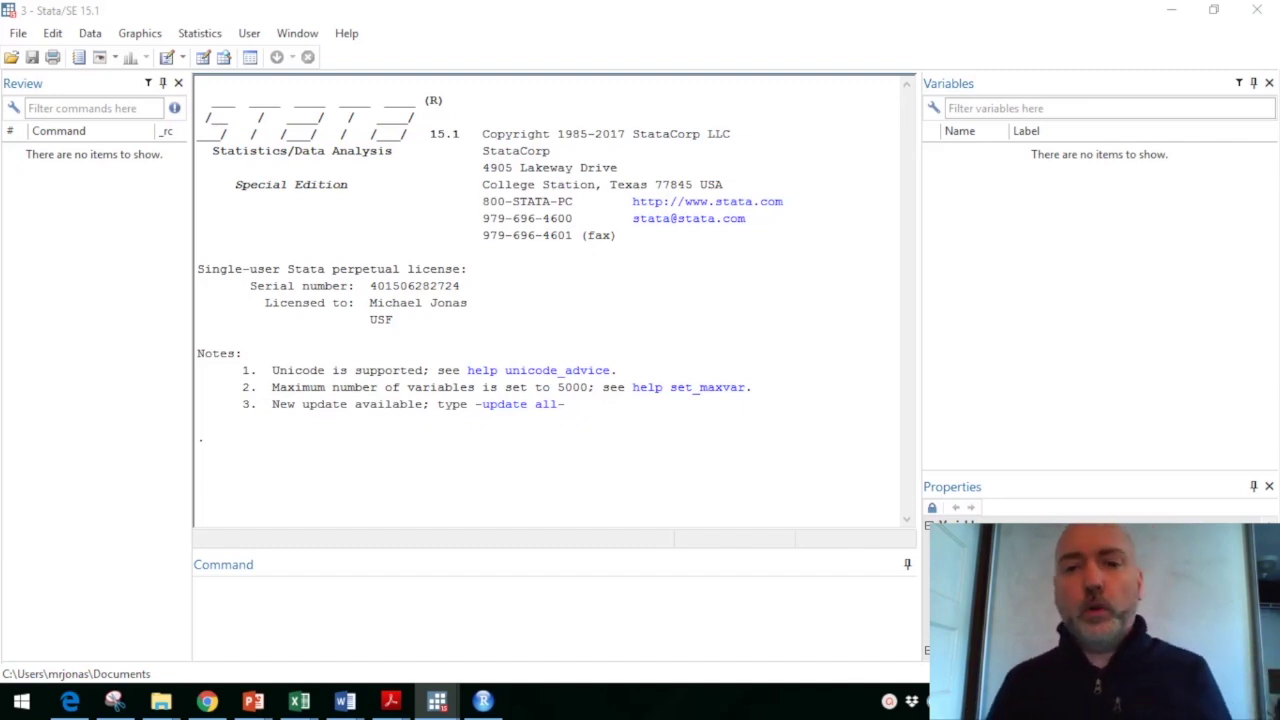
Step: Run ssc install estout to install or update the estout package
{"action": "left_click", "coordinate": [327, 609]}
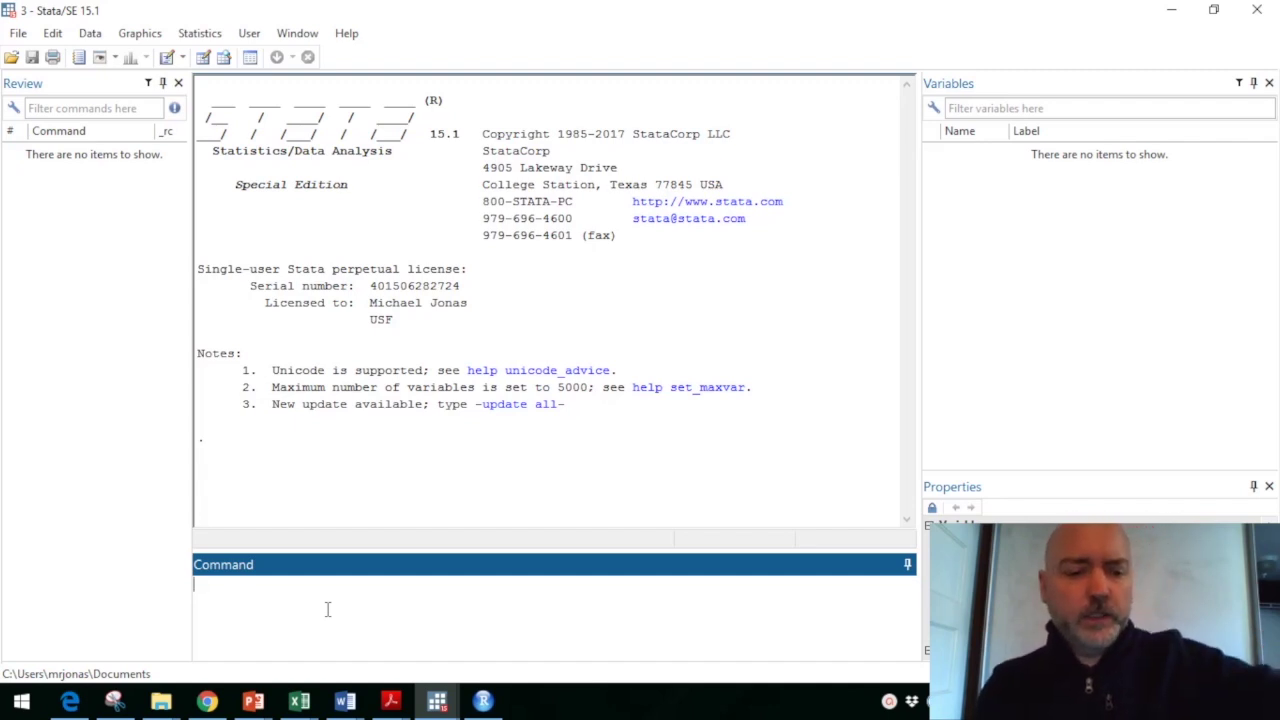
{"action": "type", "text": "ssc"}
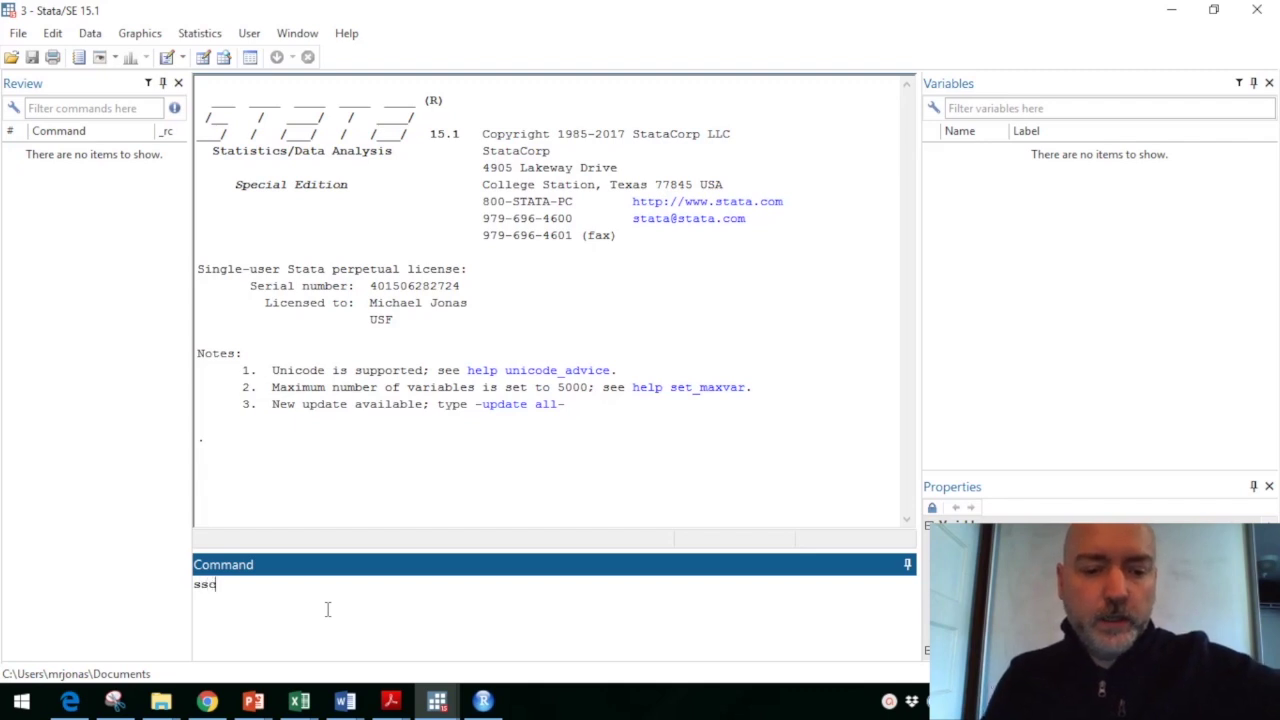
{"action": "type", "text": " install"}
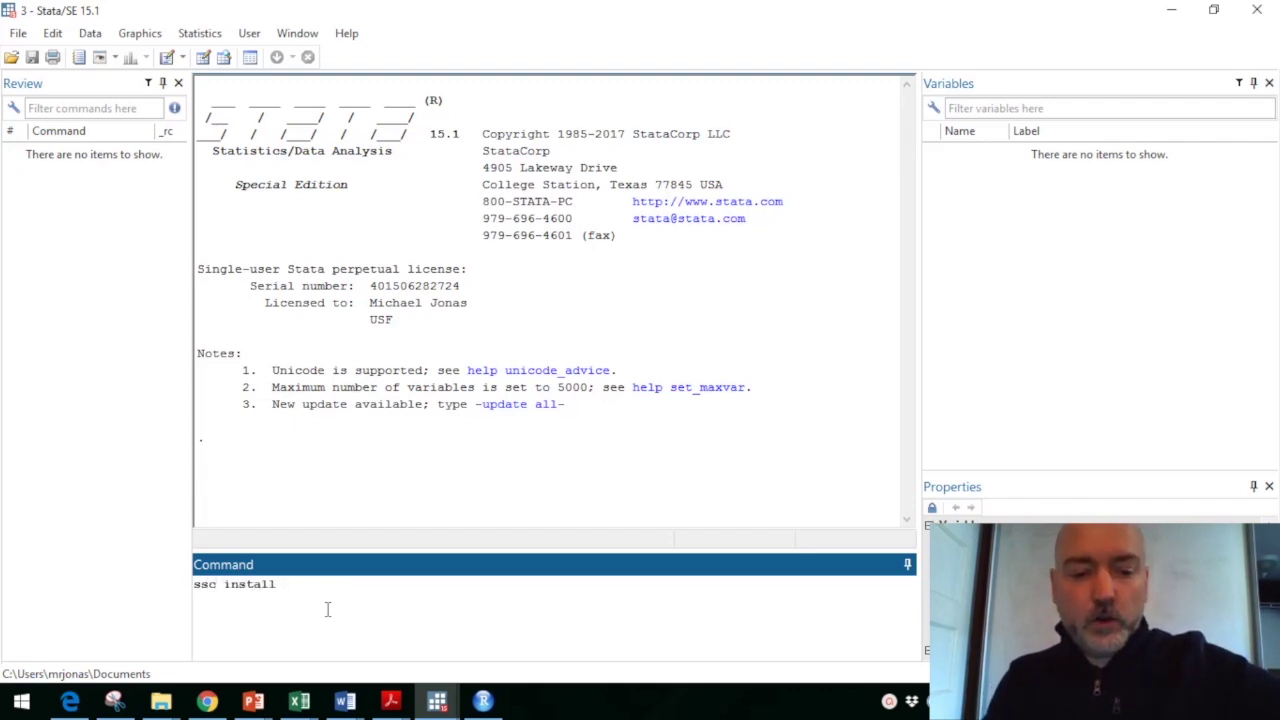
{"action": "type", "text": " estout"}
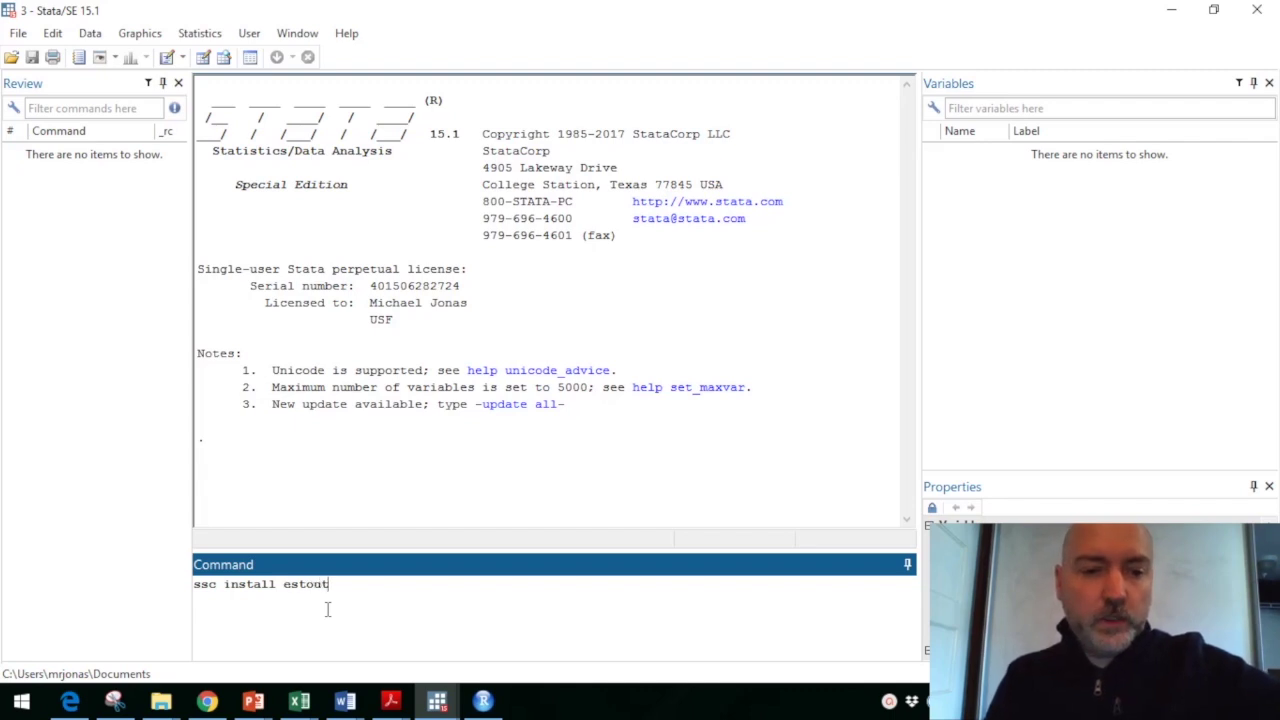
{"action": "key", "text": "Return"}
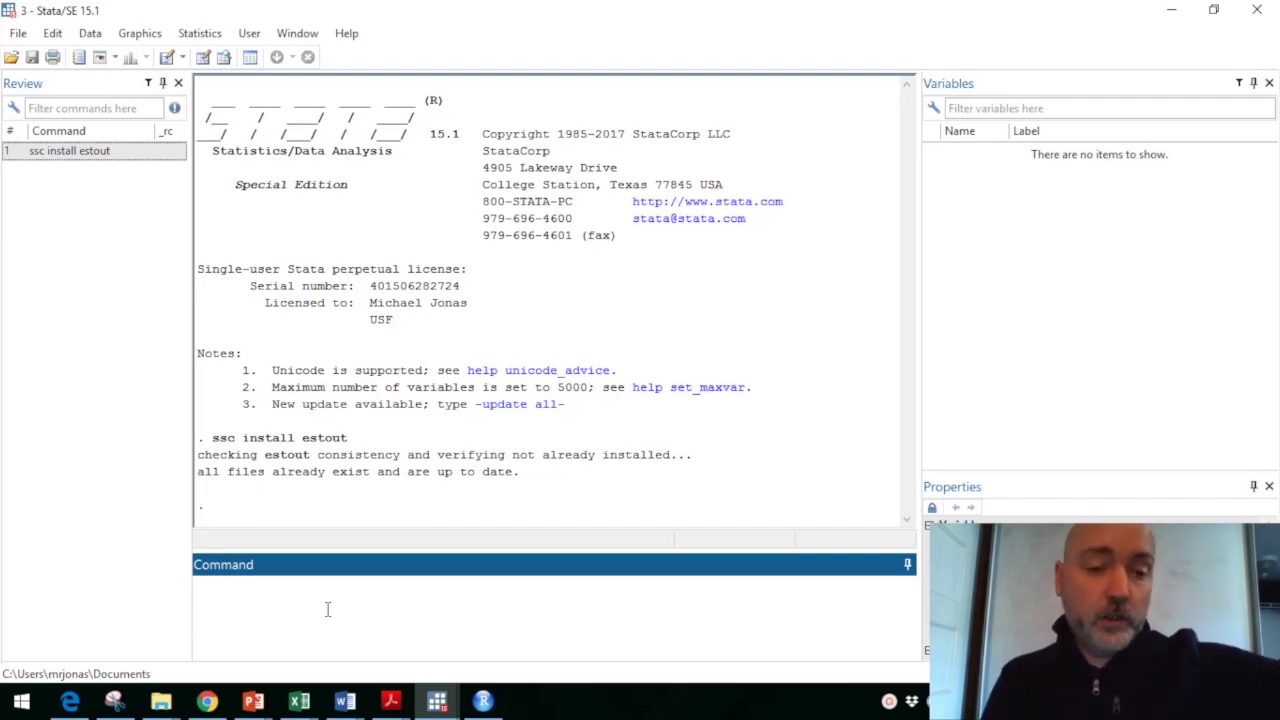
Step: Run ssc install bcuse to install the bcuse package, then type bcuse crime4
{"action": "type", "text": "ss"}
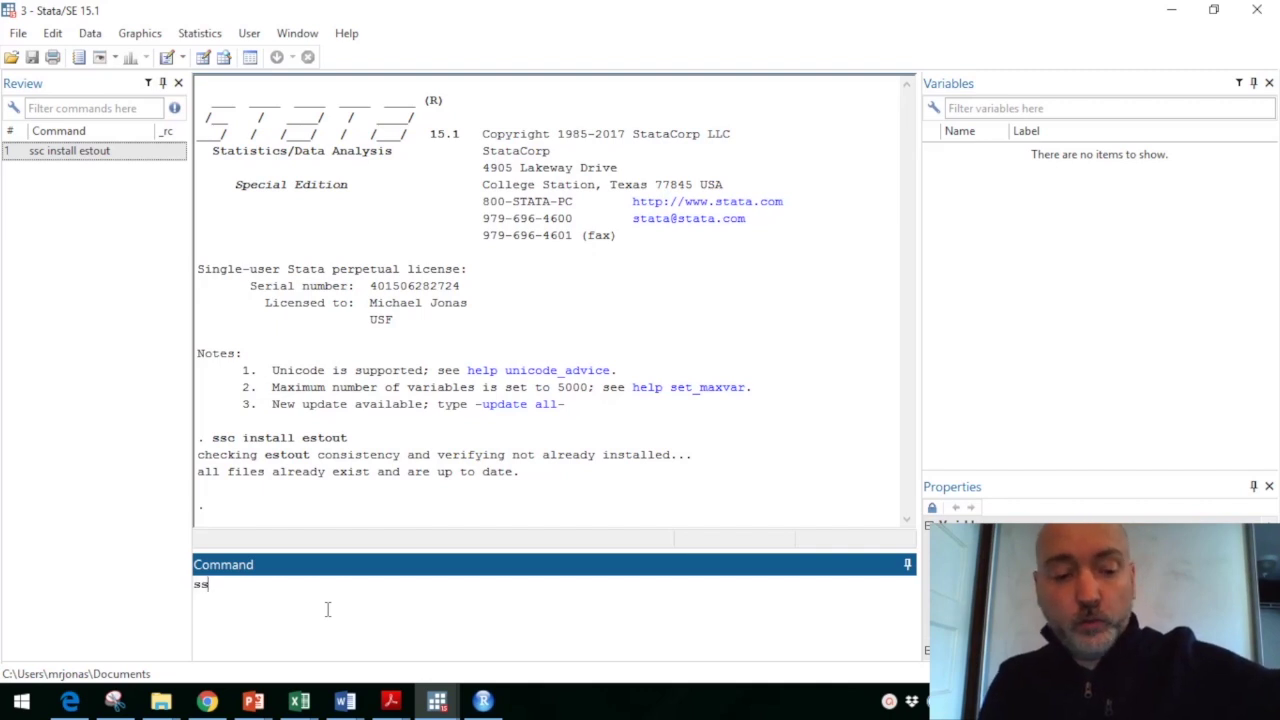
{"action": "type", "text": "c"}
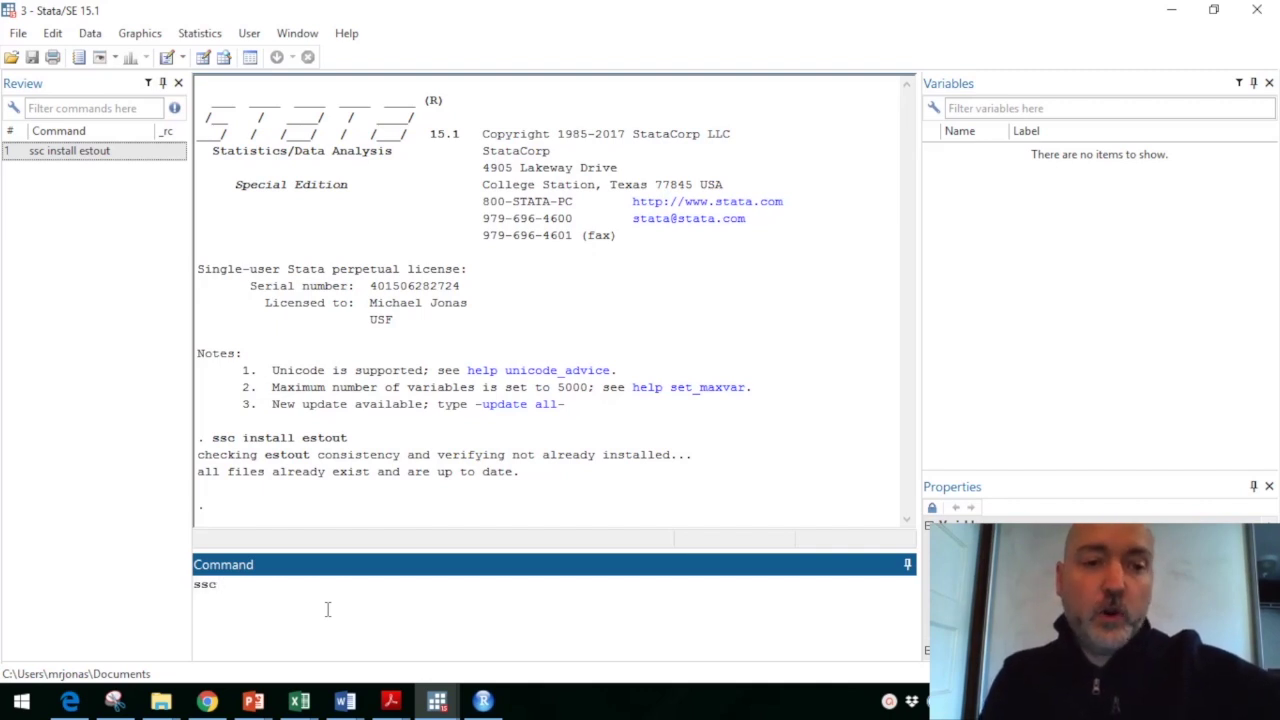
{"action": "type", "text": " inst"}
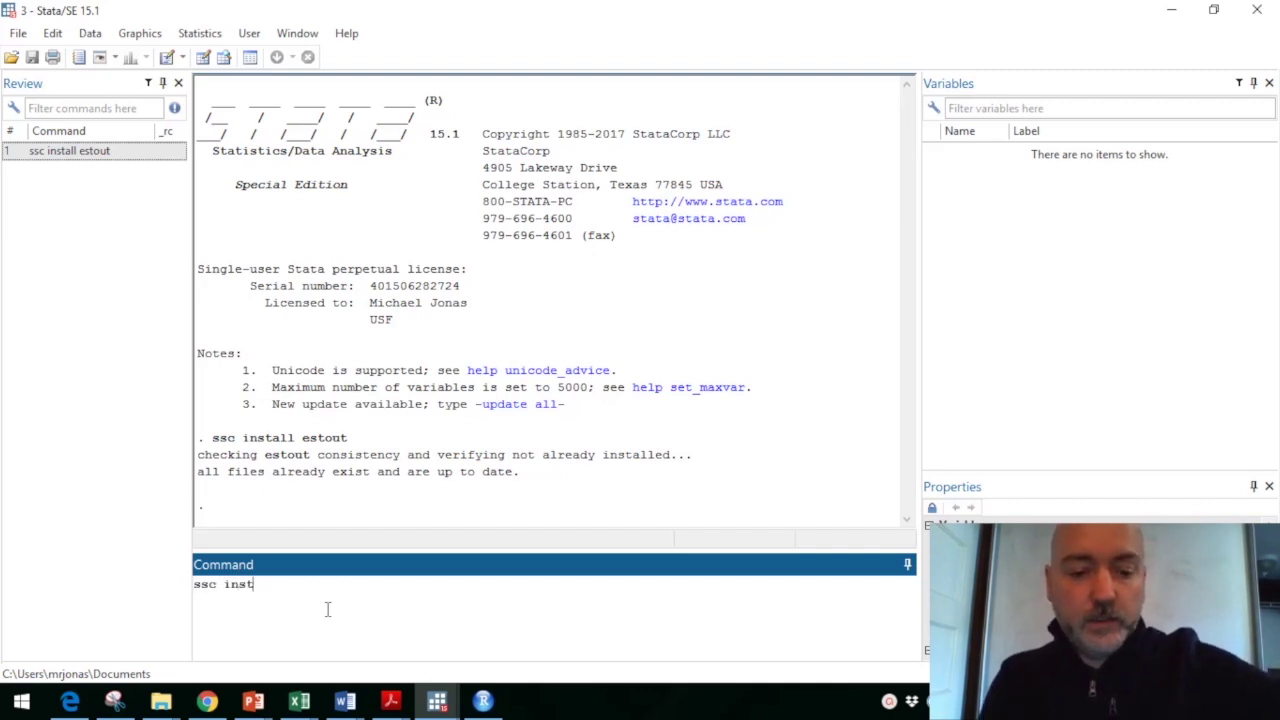
{"action": "type", "text": "all bcuse"}
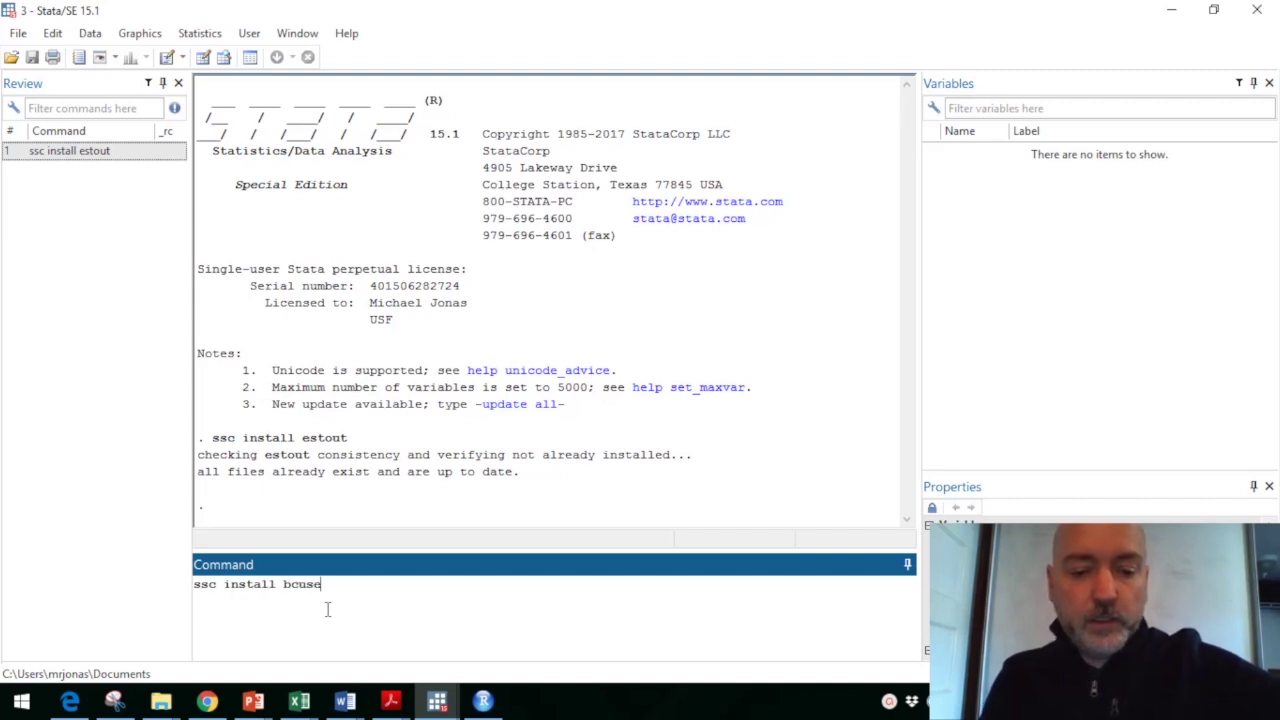
{"action": "key", "text": "Return"}
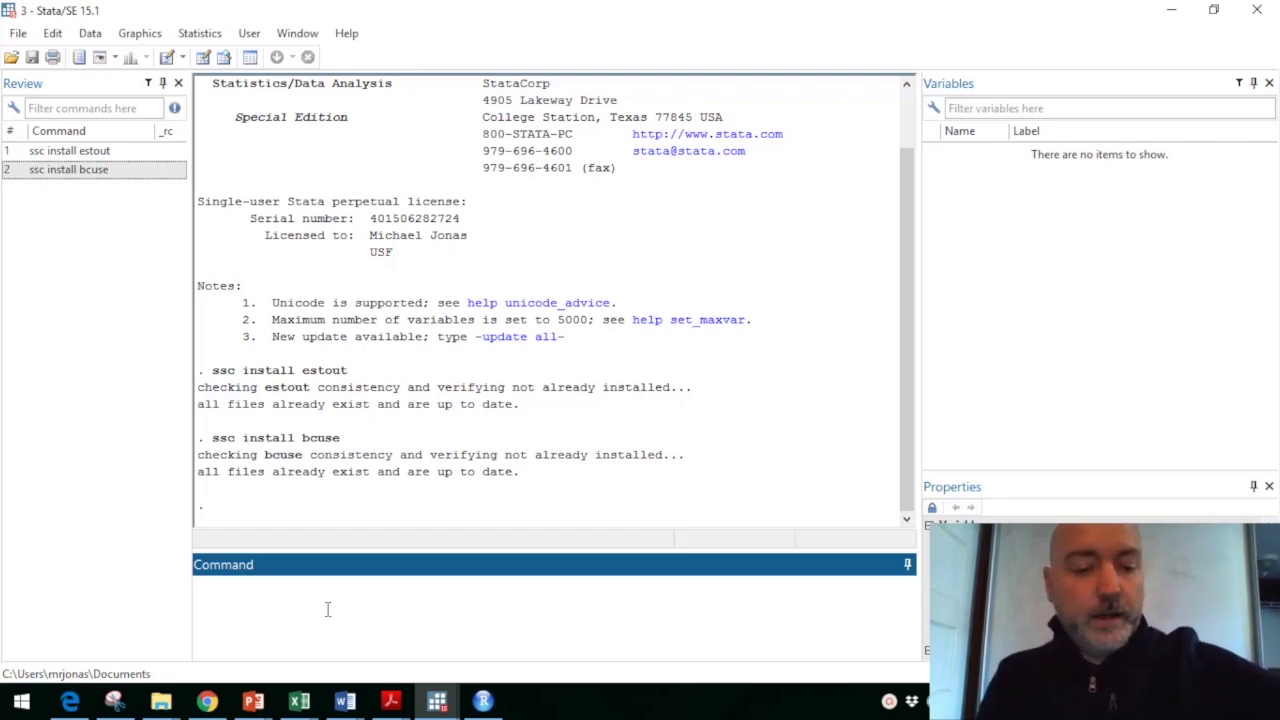
{"action": "type", "text": "bcuse"}
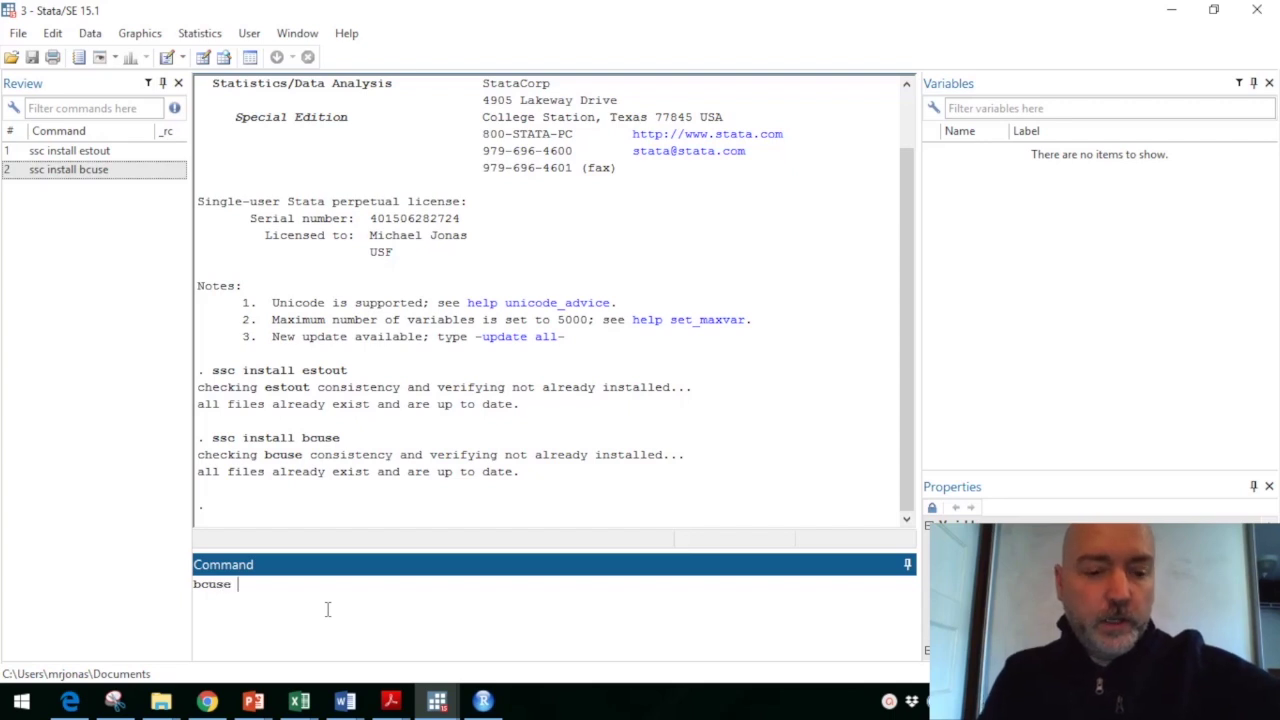
{"action": "type", "text": " crime"}
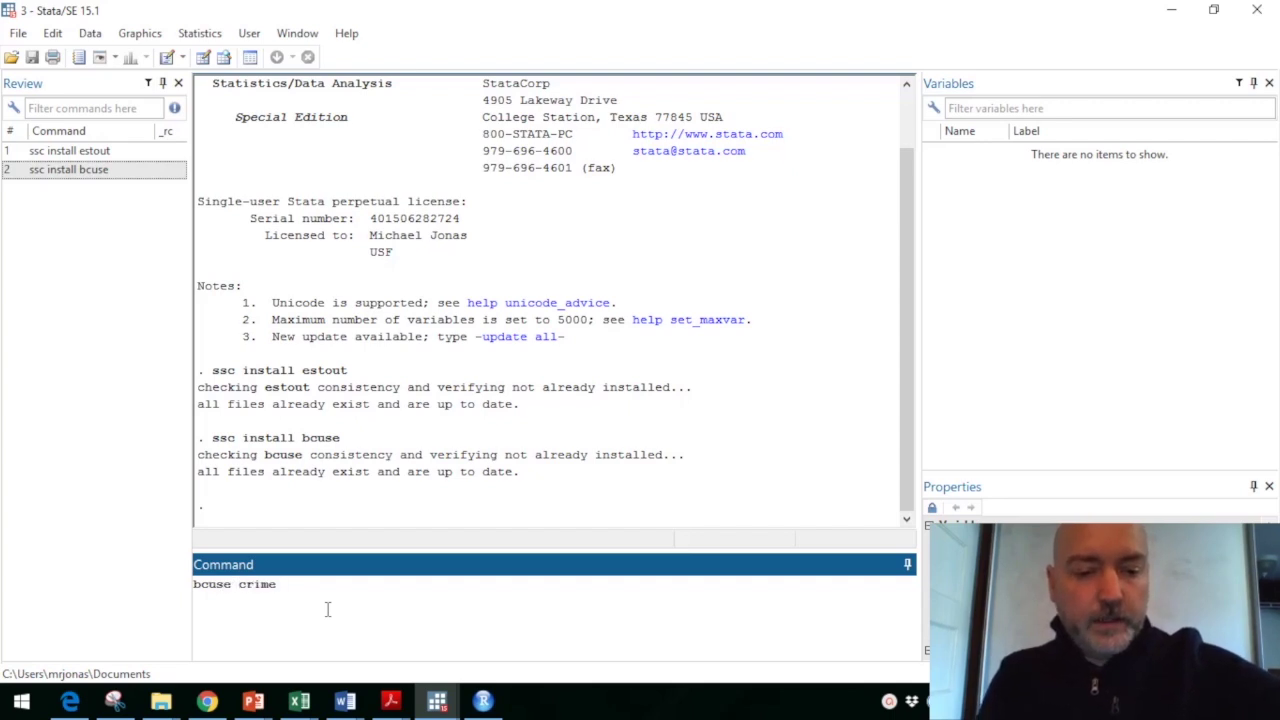
{"action": "type", "text": "4"}
Step: Load the crime4 dataset with bcuse crime4
{"action": "key", "text": "Return"}
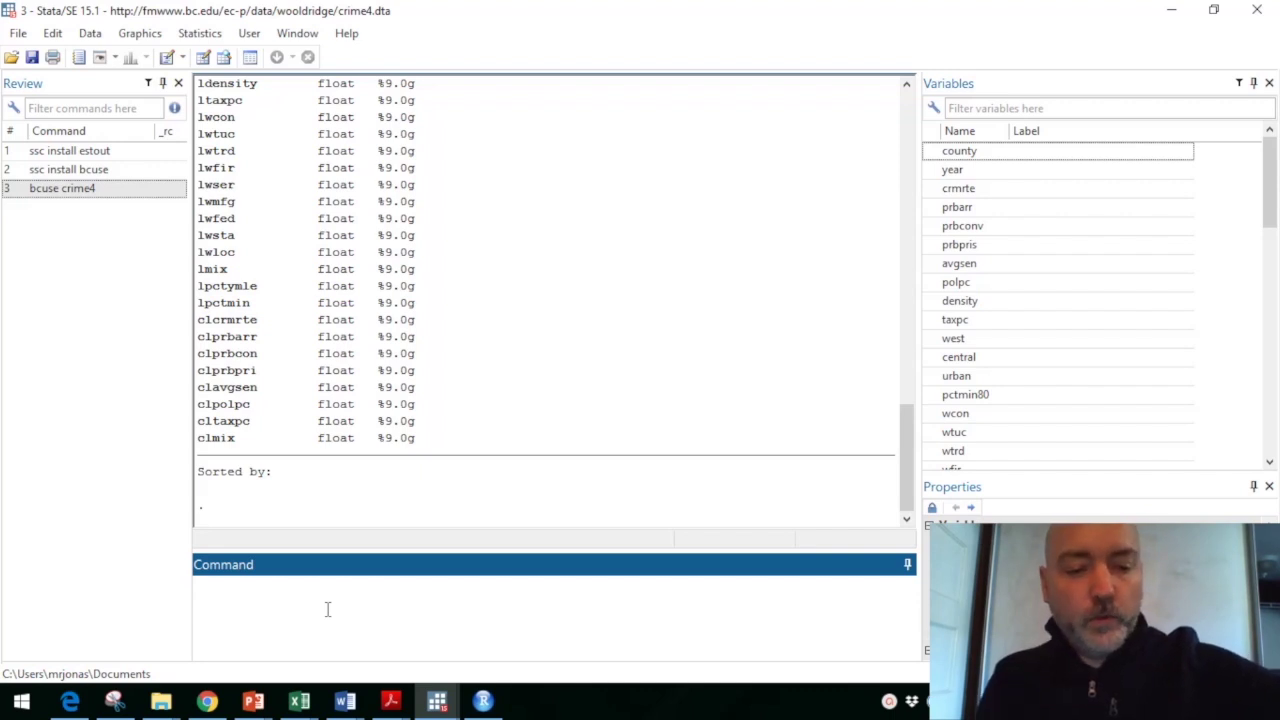
{"action": "type", "text": "reg"}
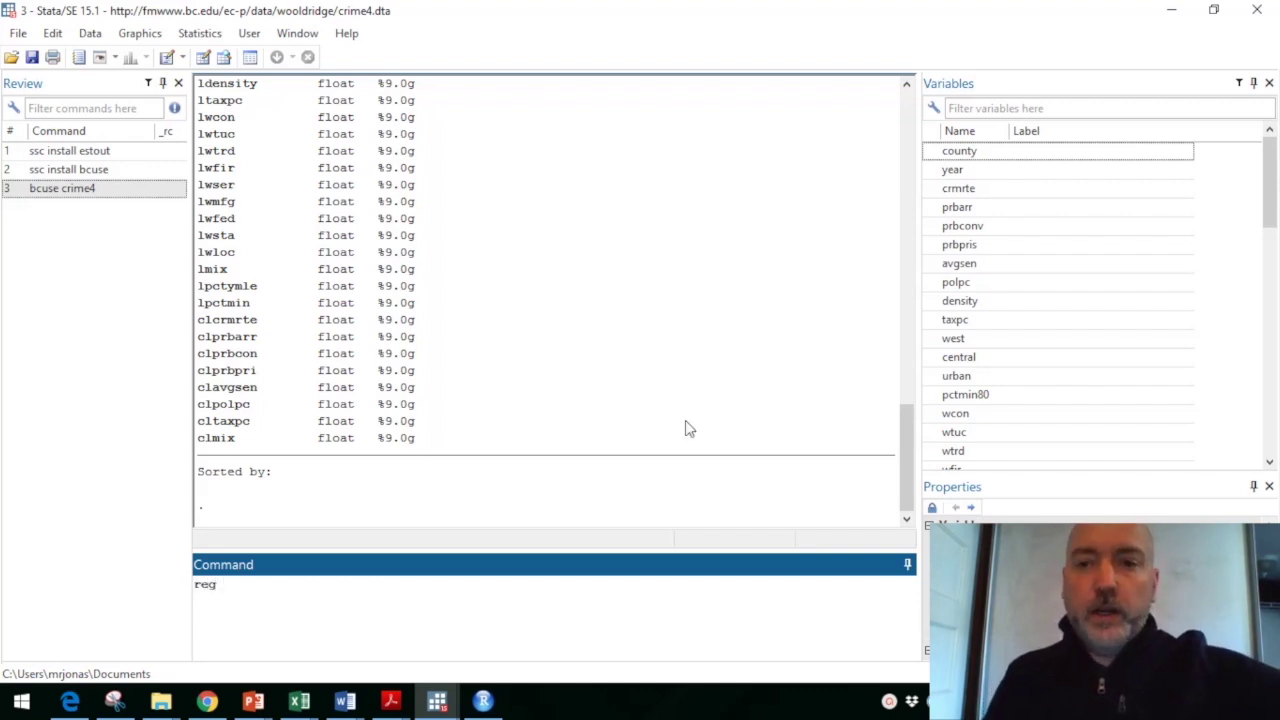
Step: Run eststo: reg crmrte polpc to store the crime-rate regression as est1
{"action": "left_click", "coordinate": [965, 191]}
{"action": "double_click", "coordinate": [965, 191]}
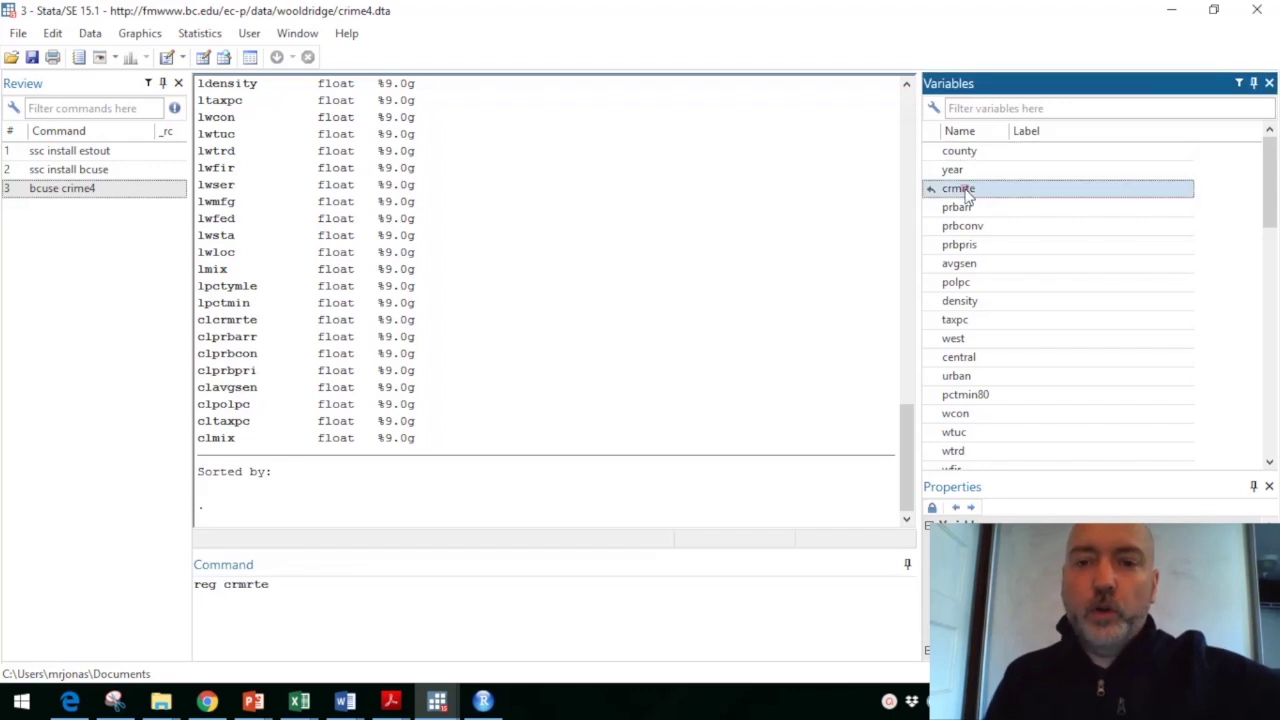
{"action": "double_click", "coordinate": [962, 284]}
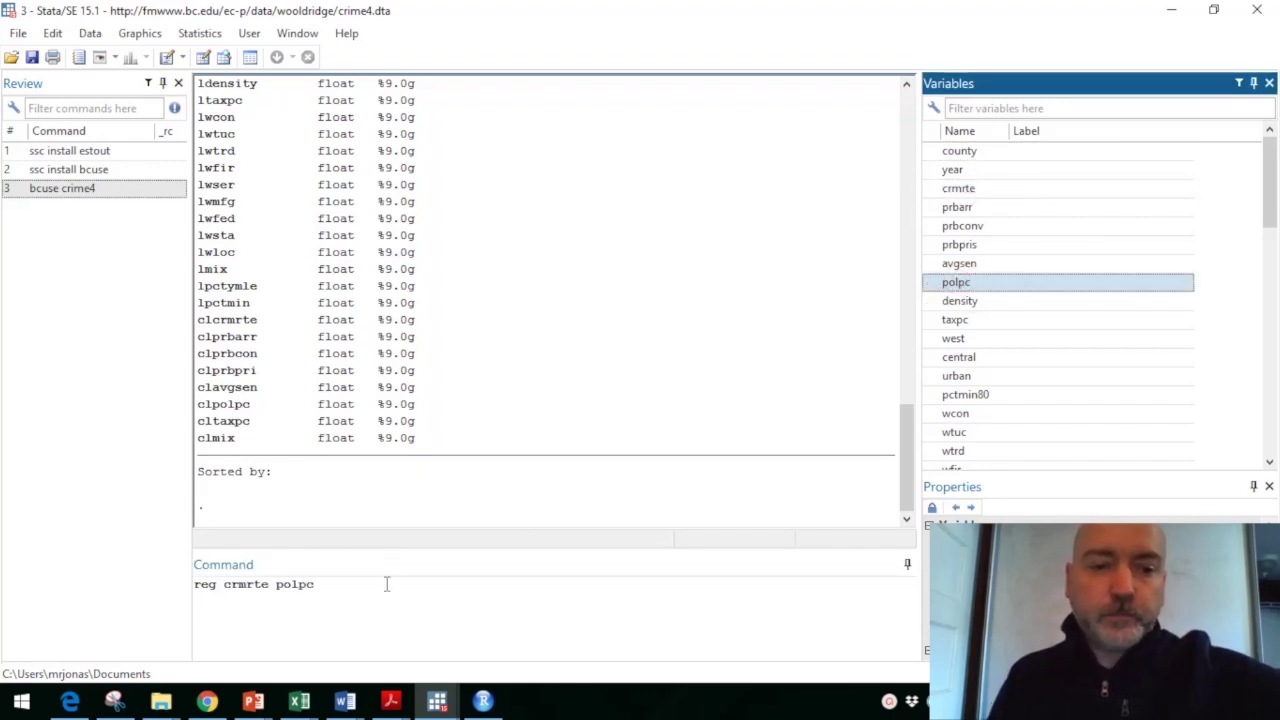
{"action": "left_click", "coordinate": [196, 586]}
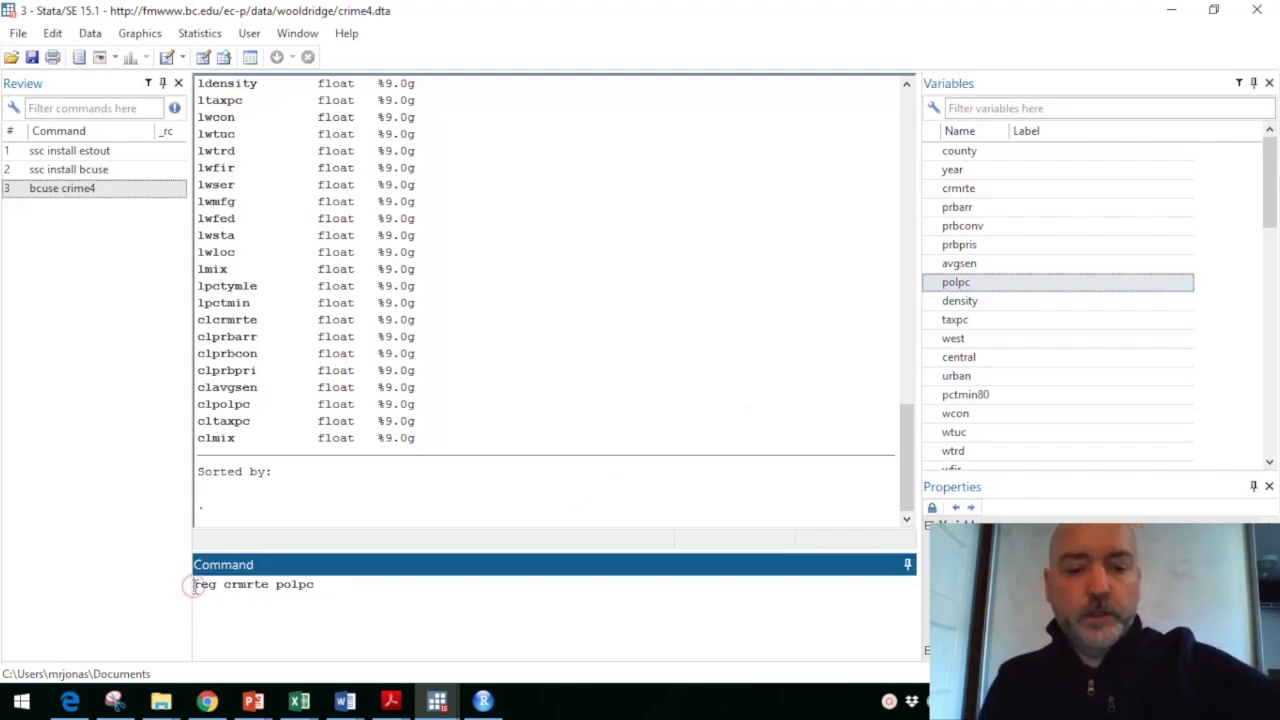
{"action": "type", "text": "es"}
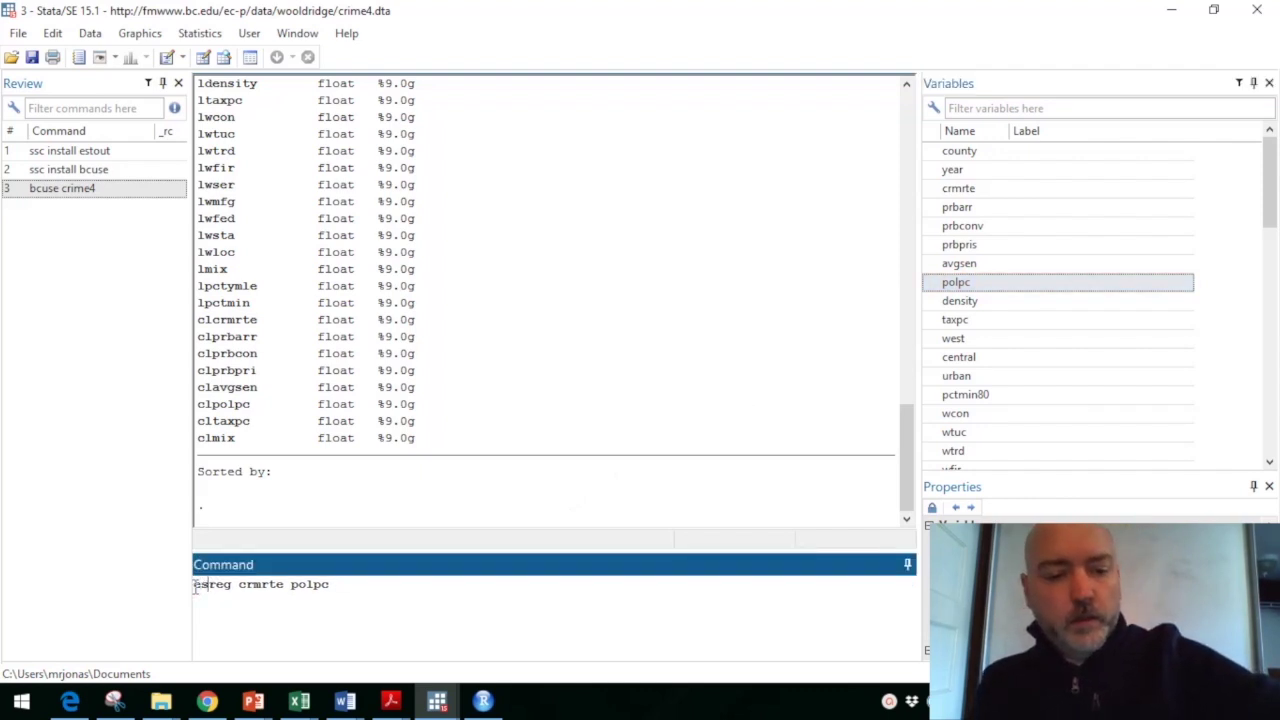
{"action": "type", "text": "tsto"}
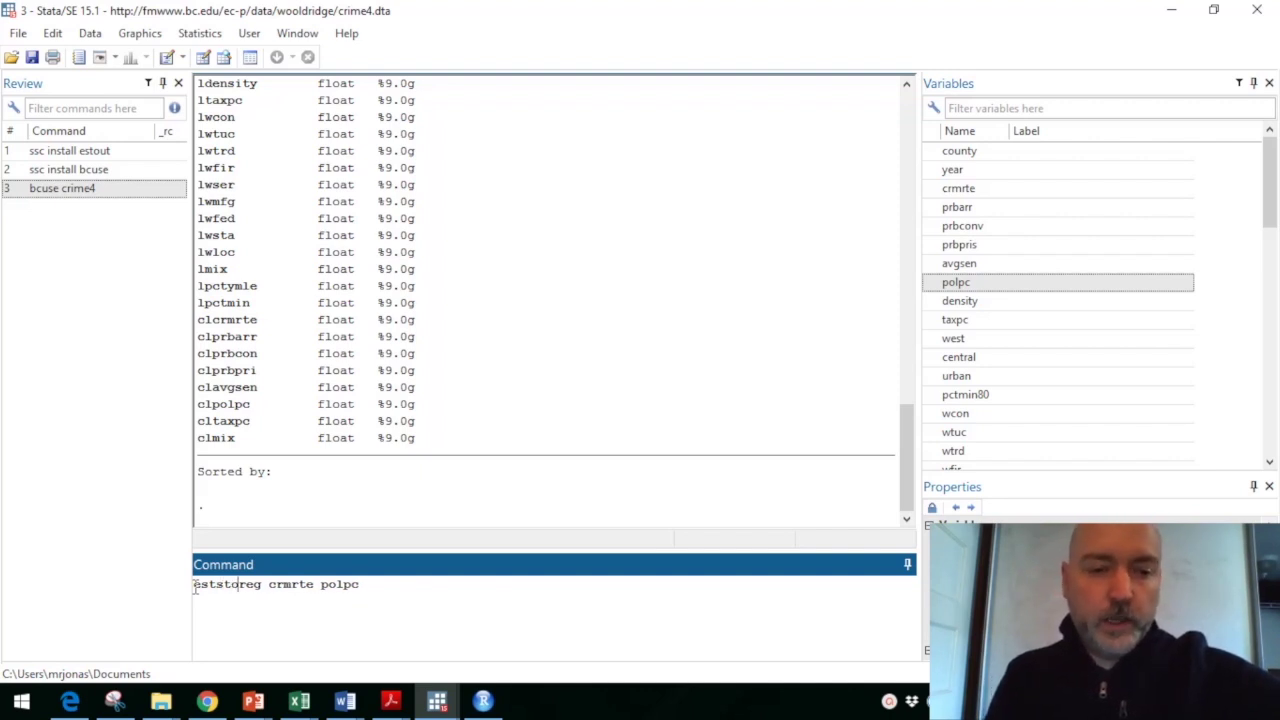
{"action": "type", "text": ":"}
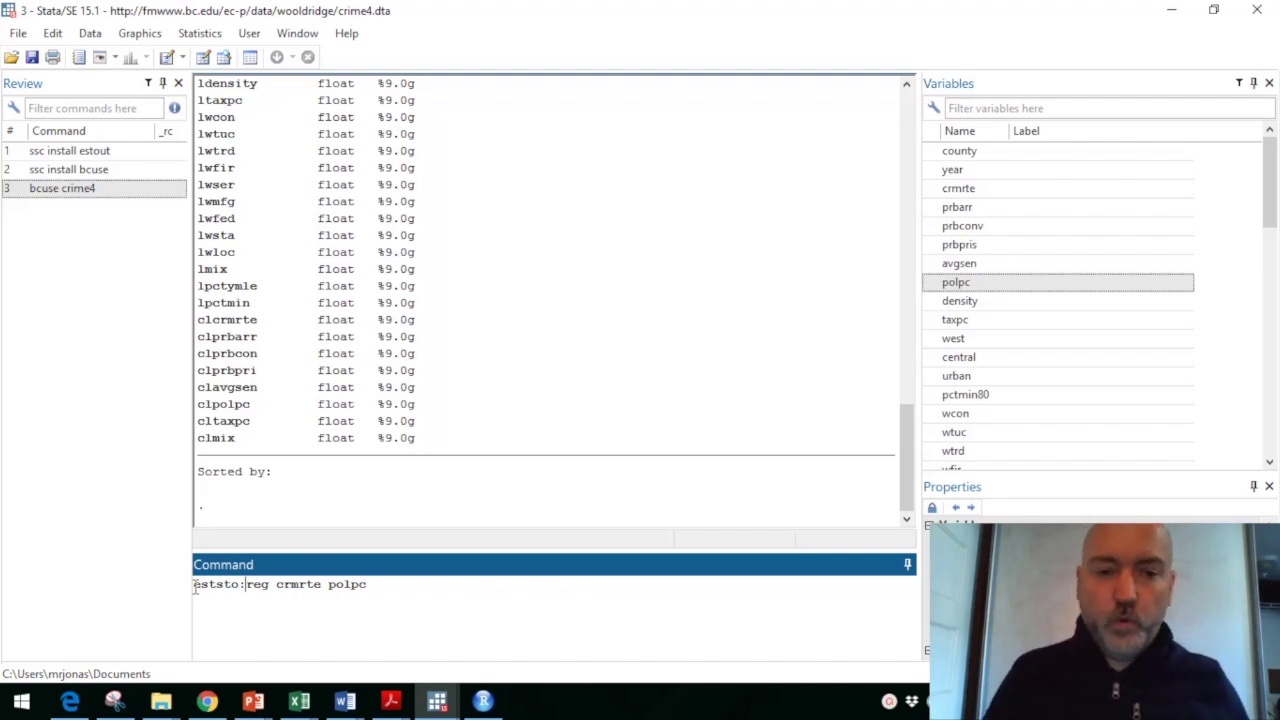
{"action": "key", "text": "Return"}
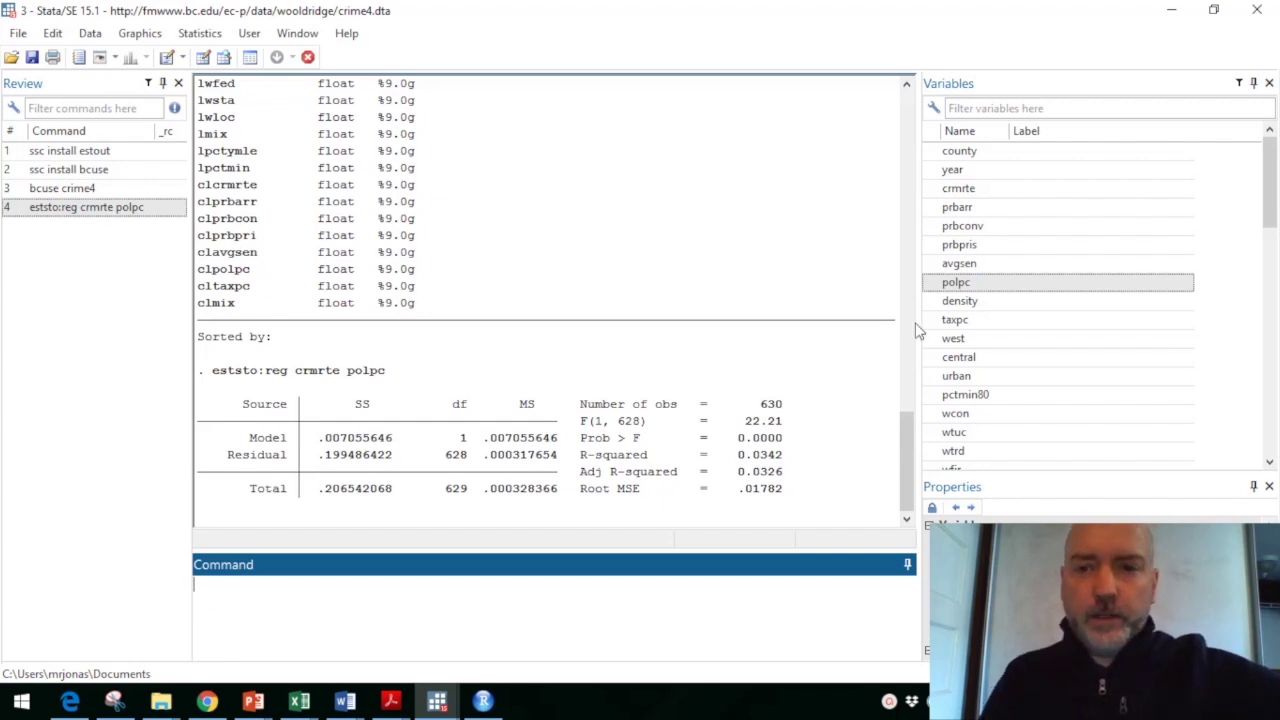
Step: Review the regression output (polpc coefficient 1.224608) and recall the command
{"action": "left_click_drag", "start_coordinate": [1270, 168], "coordinate": [1237, 426]}
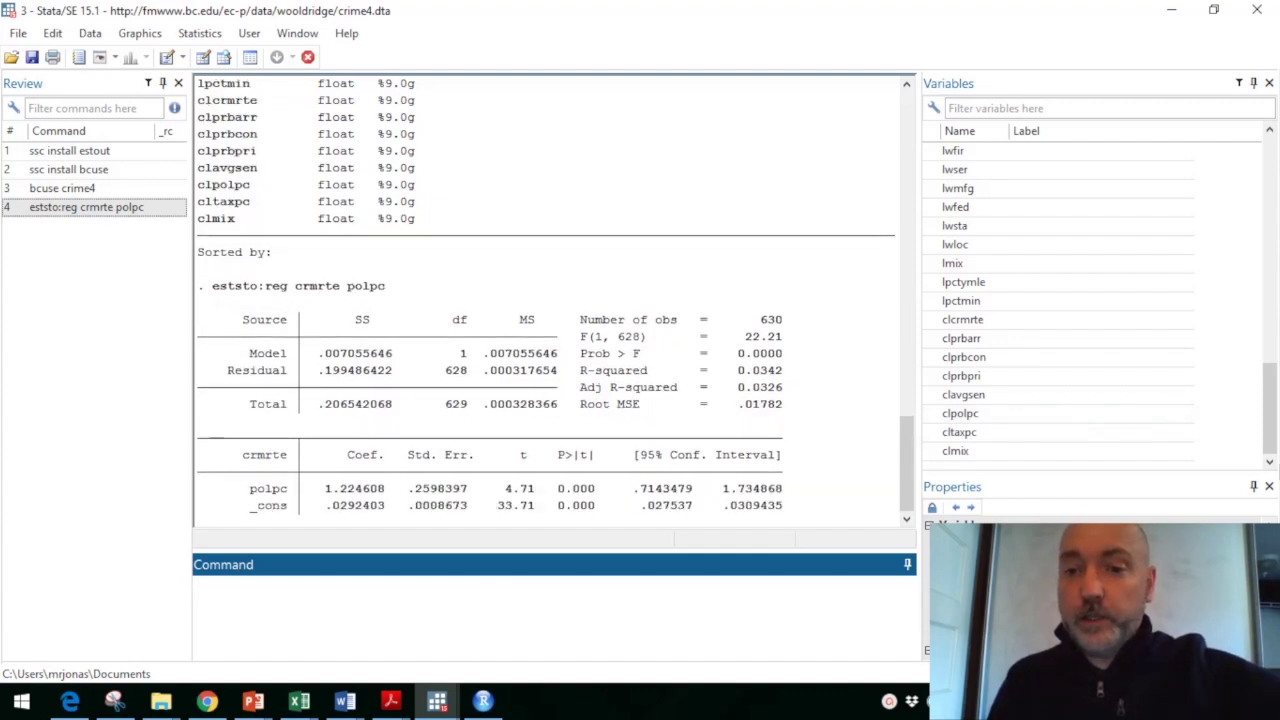
{"action": "left_click", "coordinate": [1271, 465]}
{"action": "left_click", "coordinate": [1271, 465]}
{"action": "left_click", "coordinate": [1271, 465]}
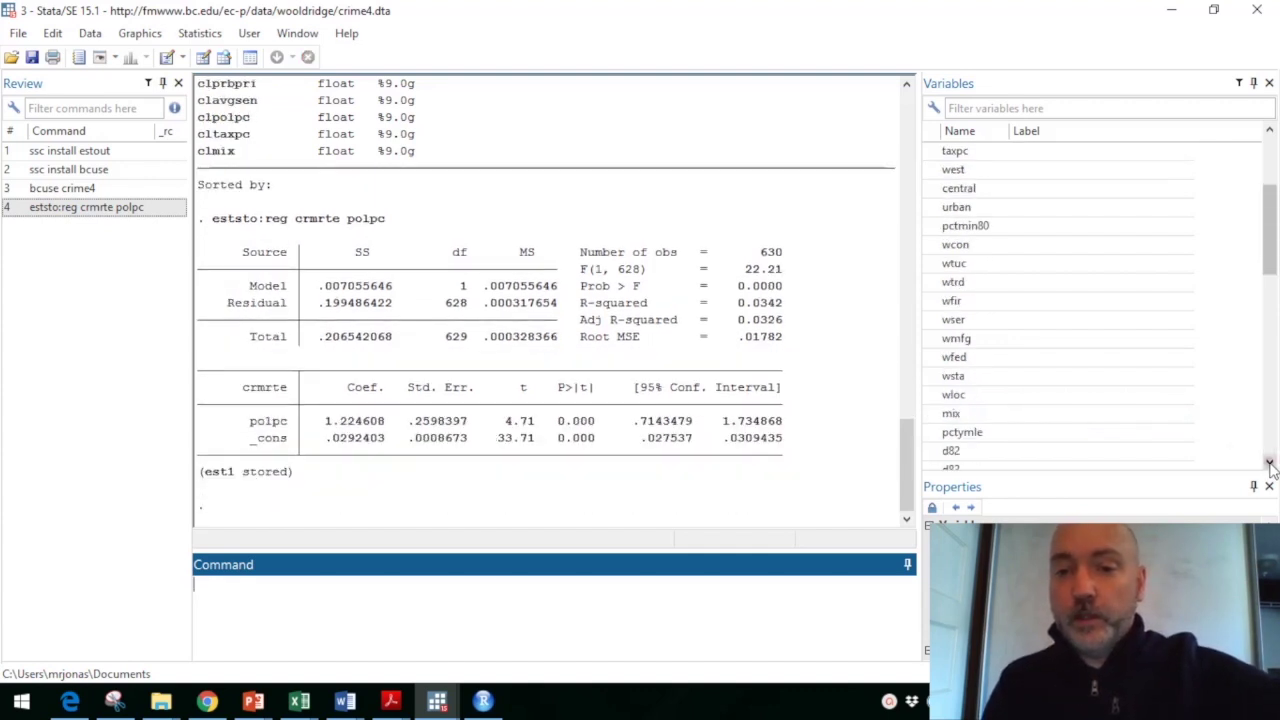
{"action": "left_click", "coordinate": [1271, 465]}
{"action": "left_click", "coordinate": [1271, 465]}
{"action": "left_click", "coordinate": [1271, 465]}
{"action": "left_click", "coordinate": [1271, 465]}
{"action": "left_click", "coordinate": [1271, 465]}
{"action": "left_click_drag", "start_coordinate": [1271, 315], "coordinate": [1266, 443]}
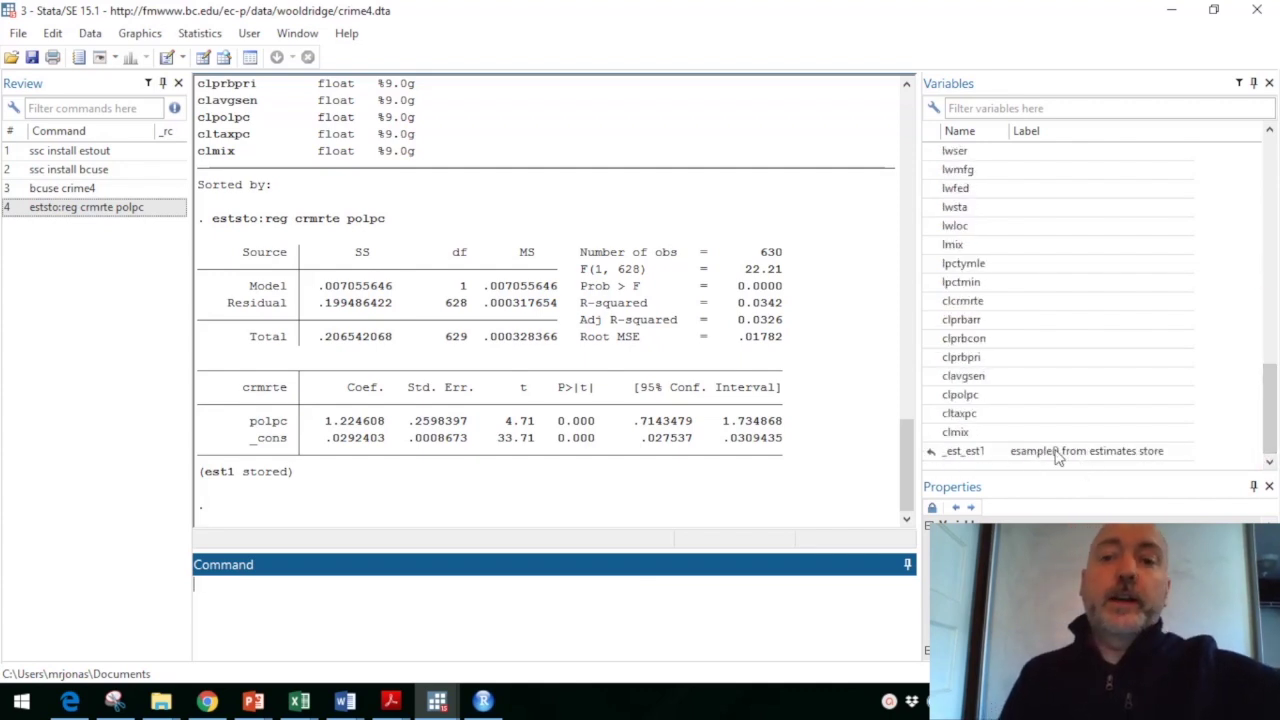
{"action": "left_click", "coordinate": [403, 600]}
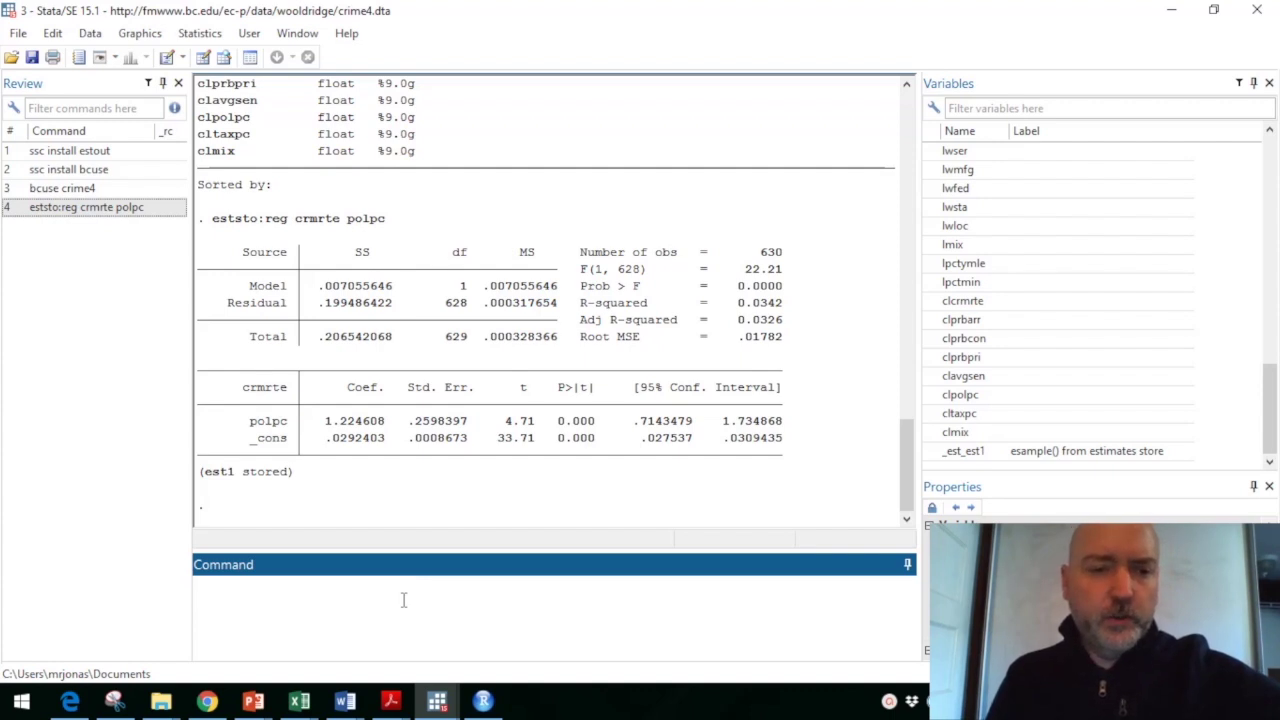
{"action": "key", "text": "Page_Up"}
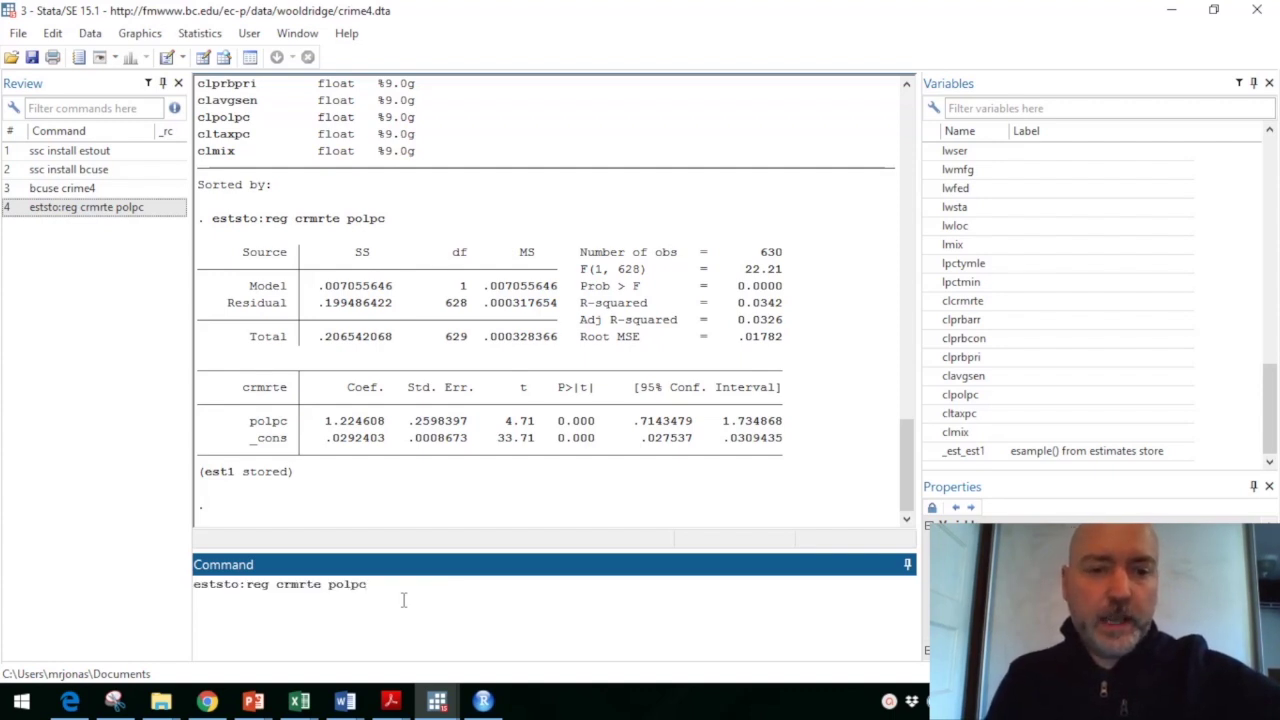
Step: Append density and run eststo: reg crmrte polpc density, storing est2
{"action": "type", "text": "density"}
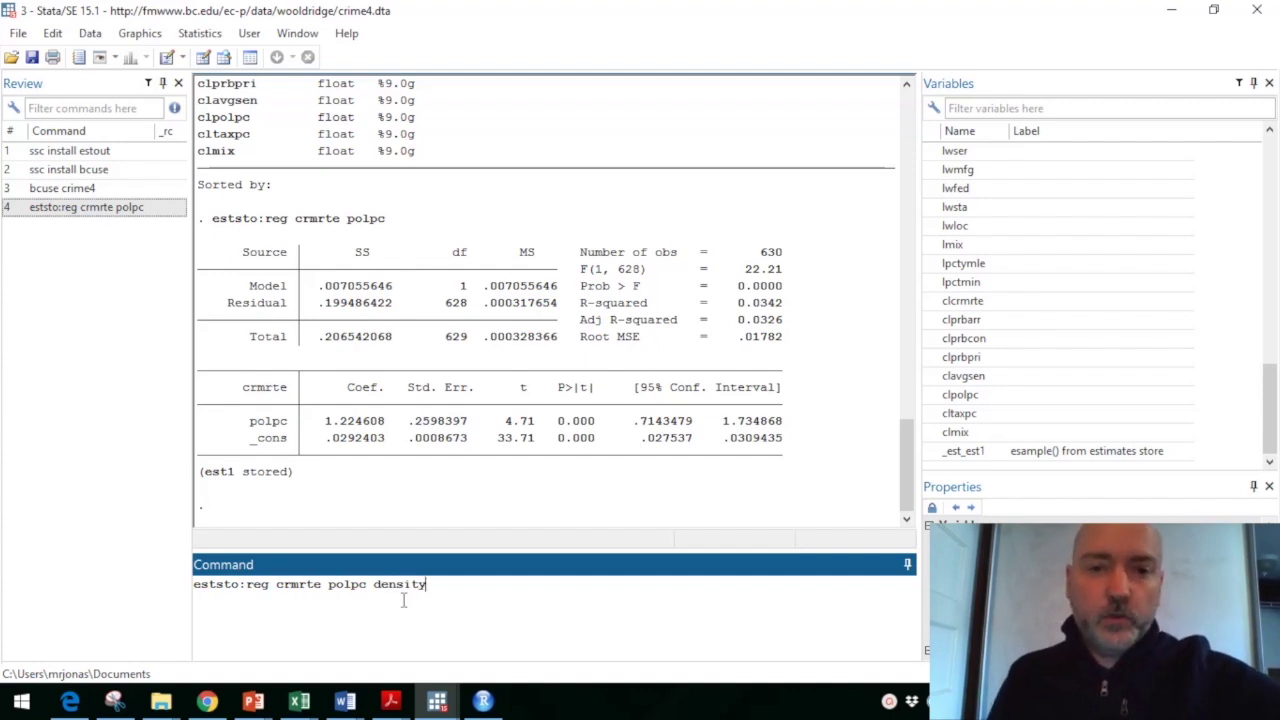
{"action": "key", "text": "Return"}
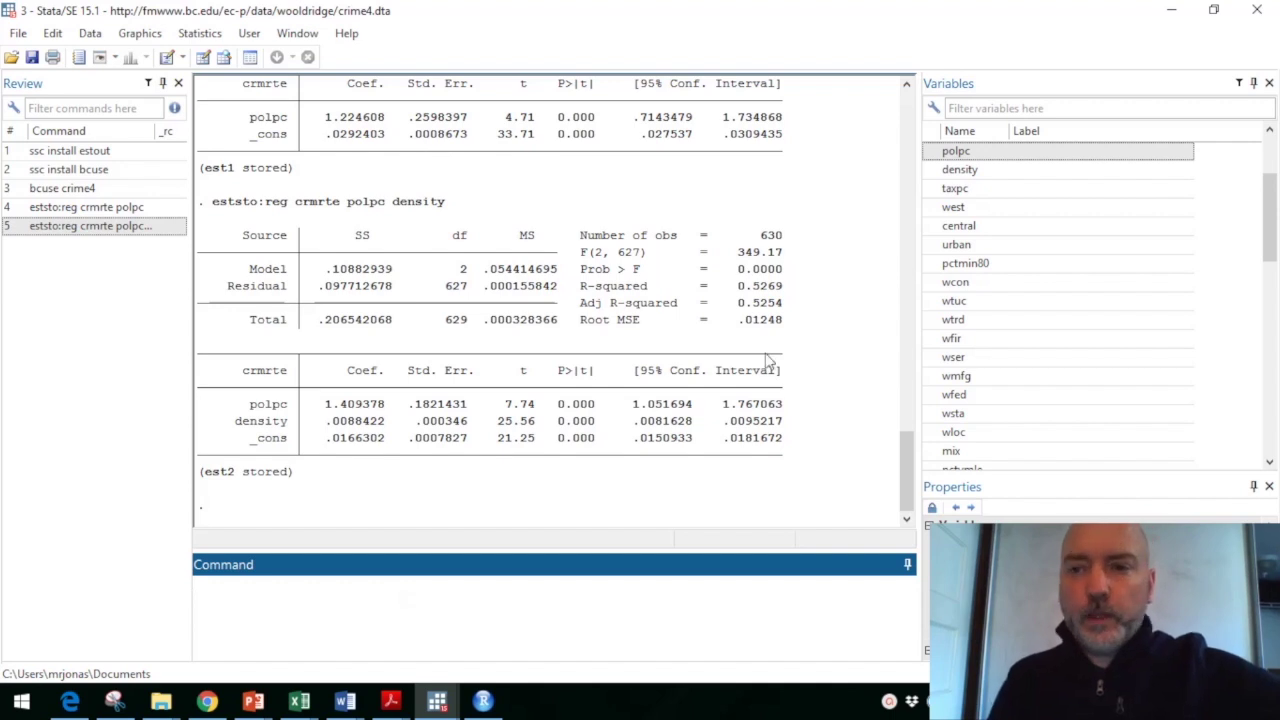
{"action": "left_click", "coordinate": [1267, 262]}
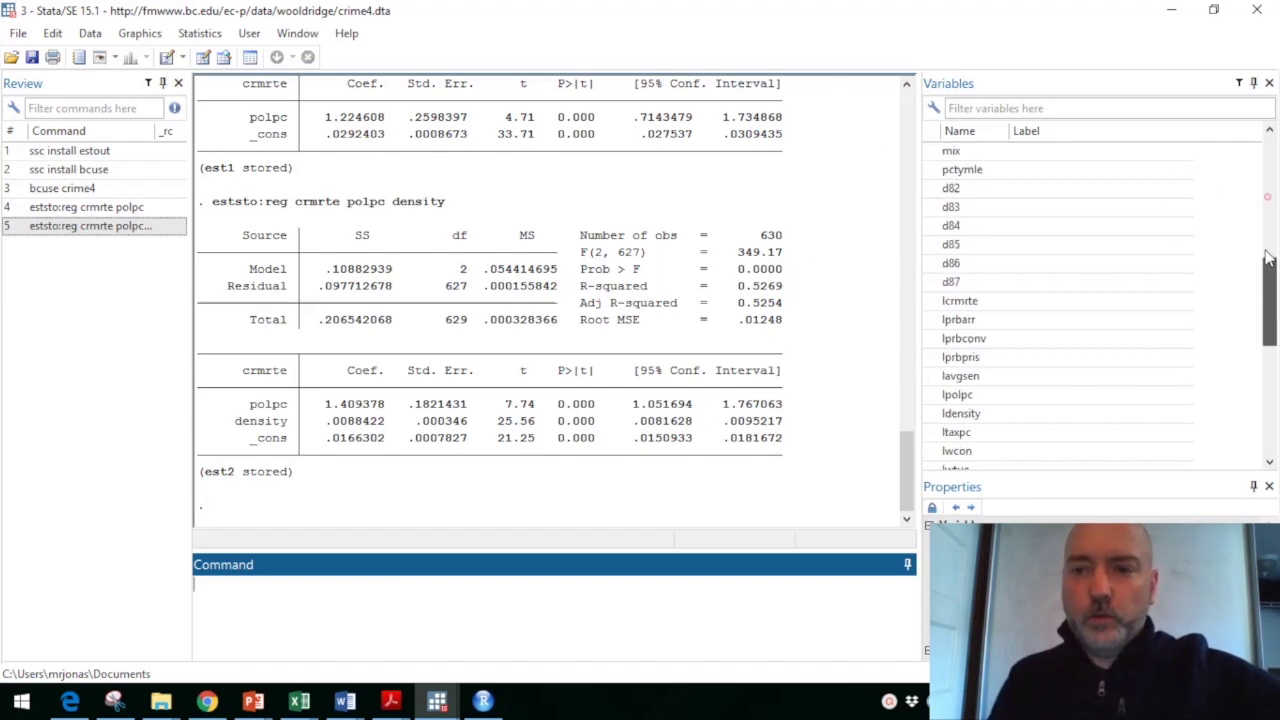
{"action": "left_click_drag", "start_coordinate": [1267, 258], "coordinate": [1258, 430]}
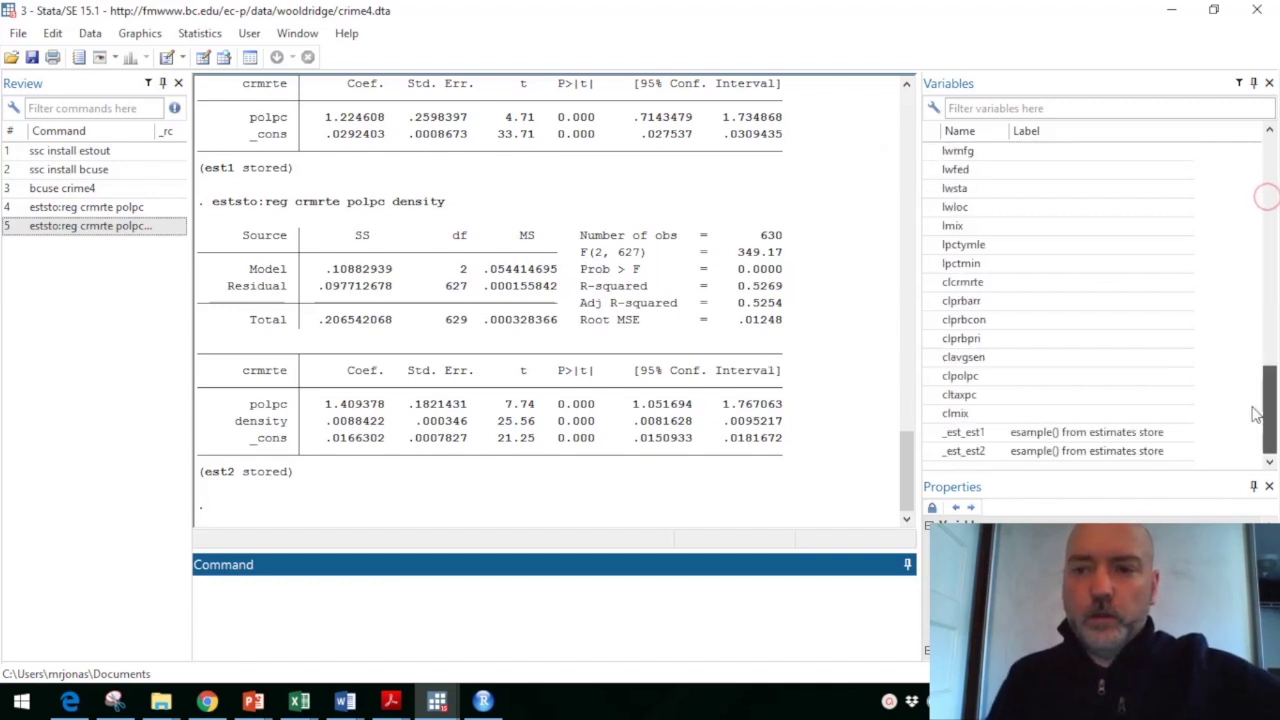
{"action": "left_click", "coordinate": [438, 592]}
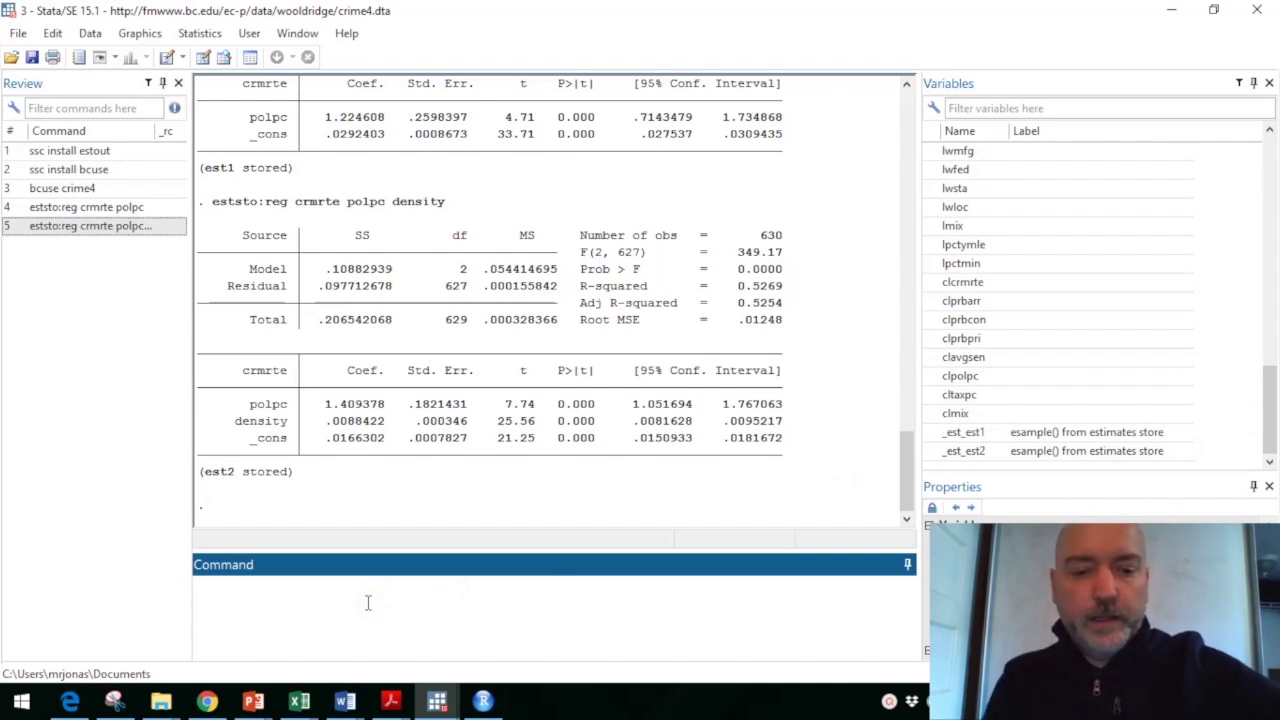
Step: Run estout, then esttab, to display both stored crmrte models with t statistics
{"action": "type", "text": "estout"}
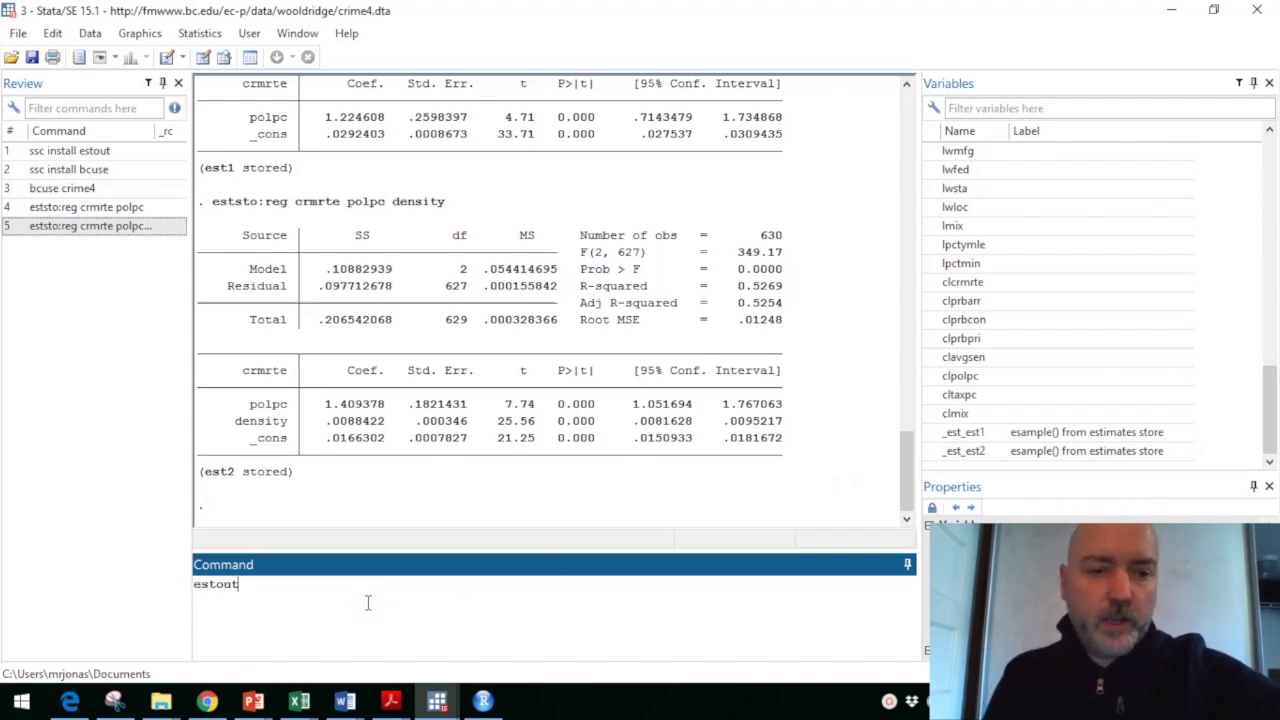
{"action": "key", "text": "Return"}
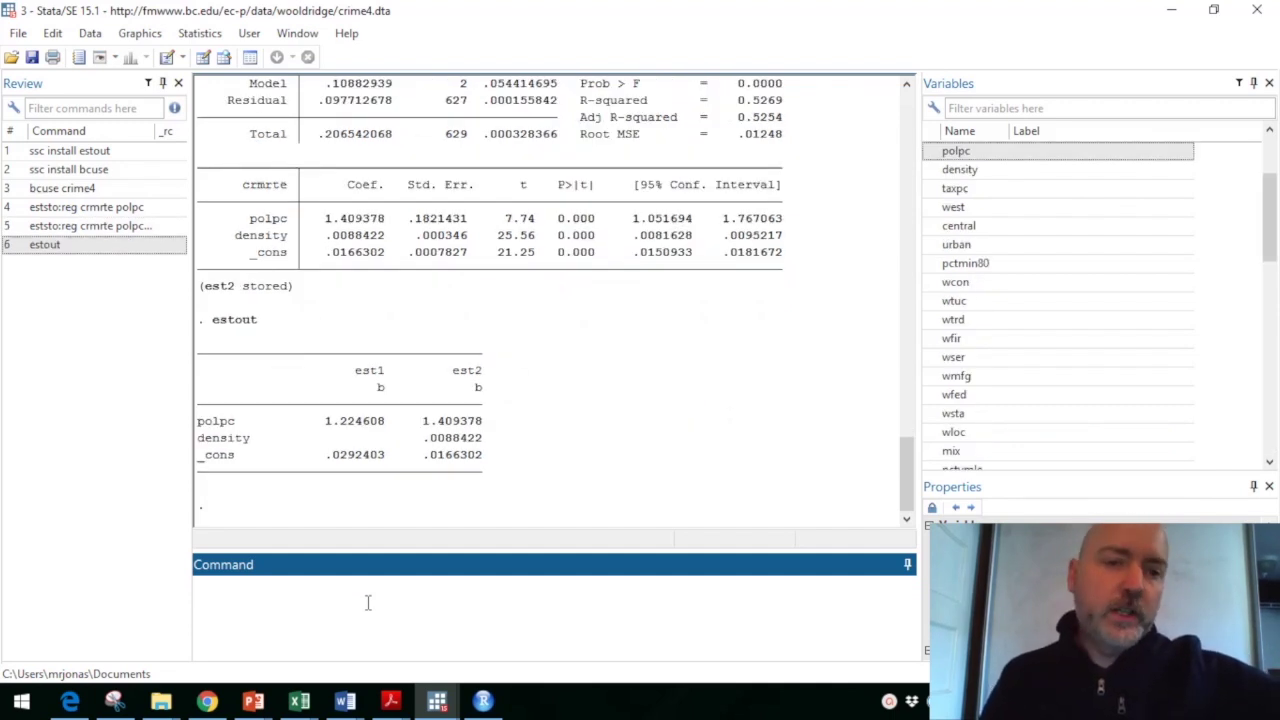
{"action": "type", "text": "e"}
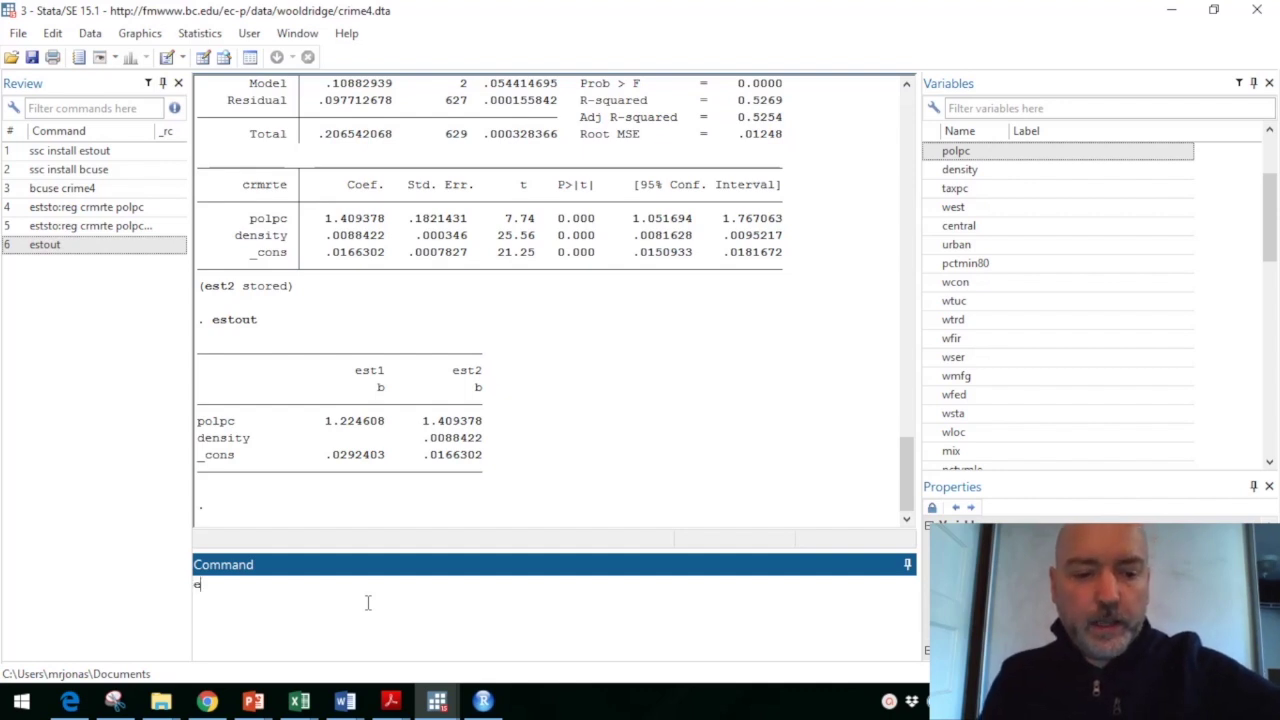
{"action": "type", "text": "sttab"}
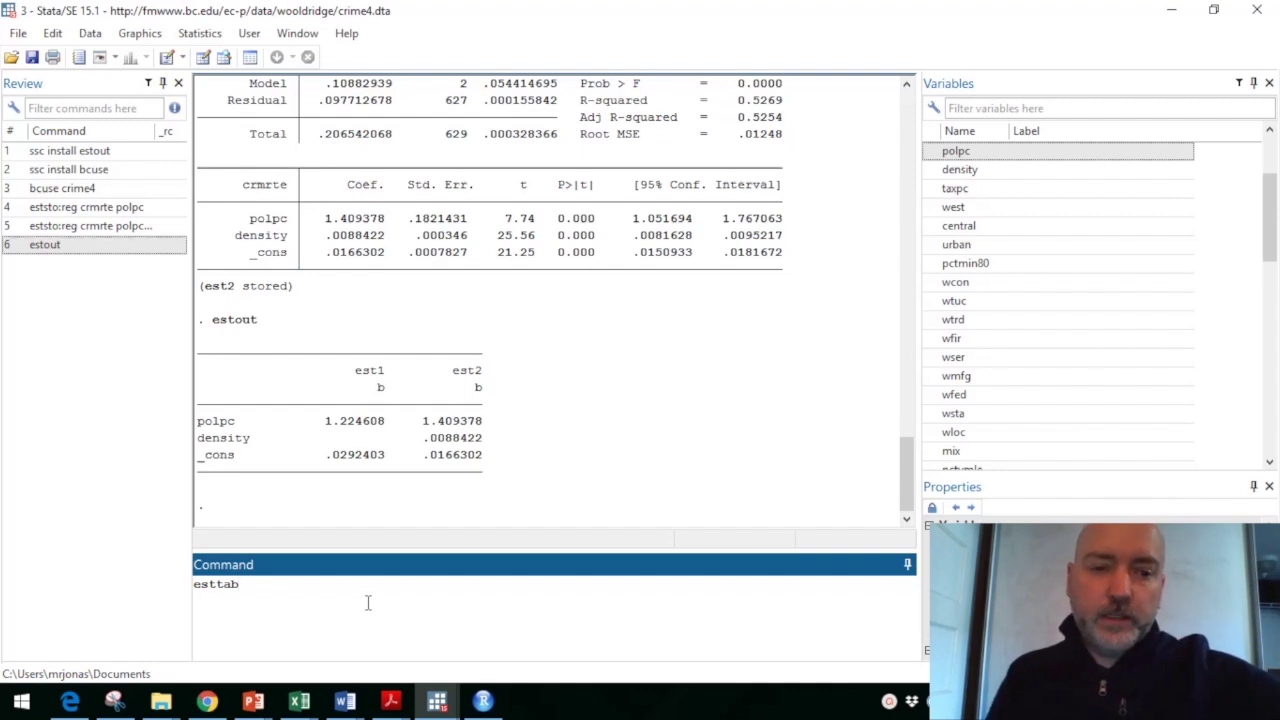
{"action": "key", "text": "Return"}
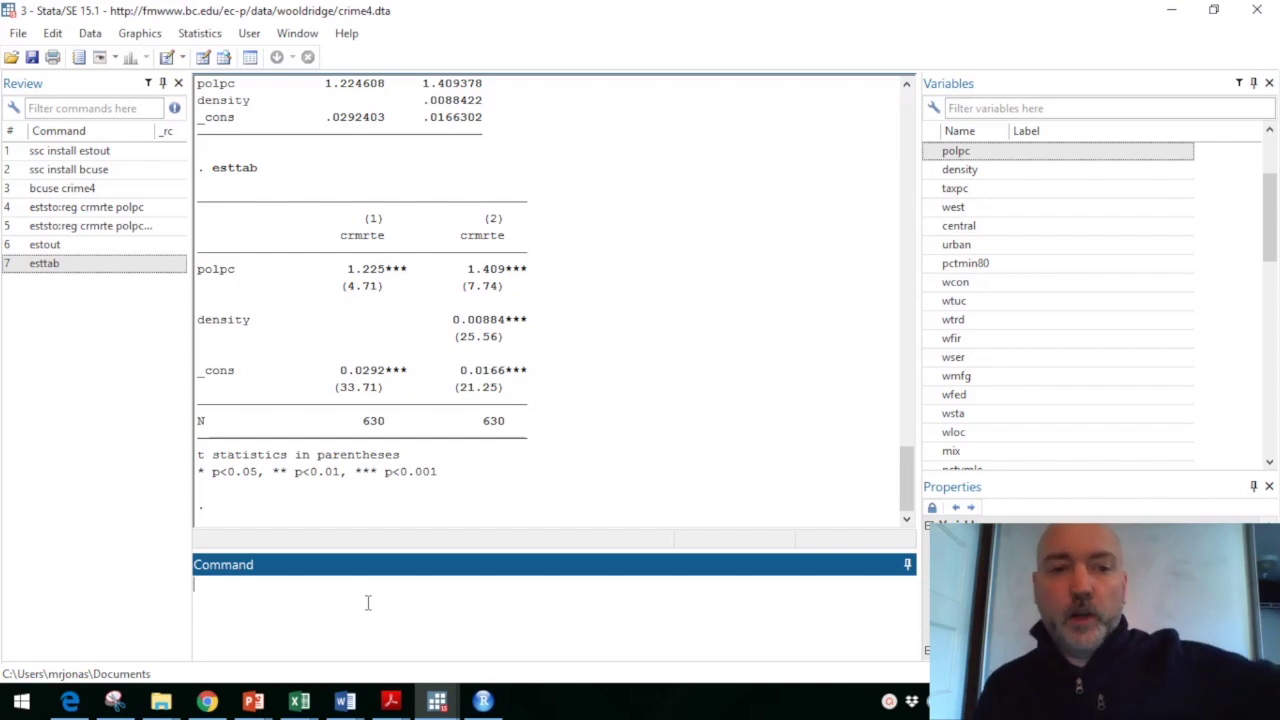
{"action": "key", "text": "Page_Up"}
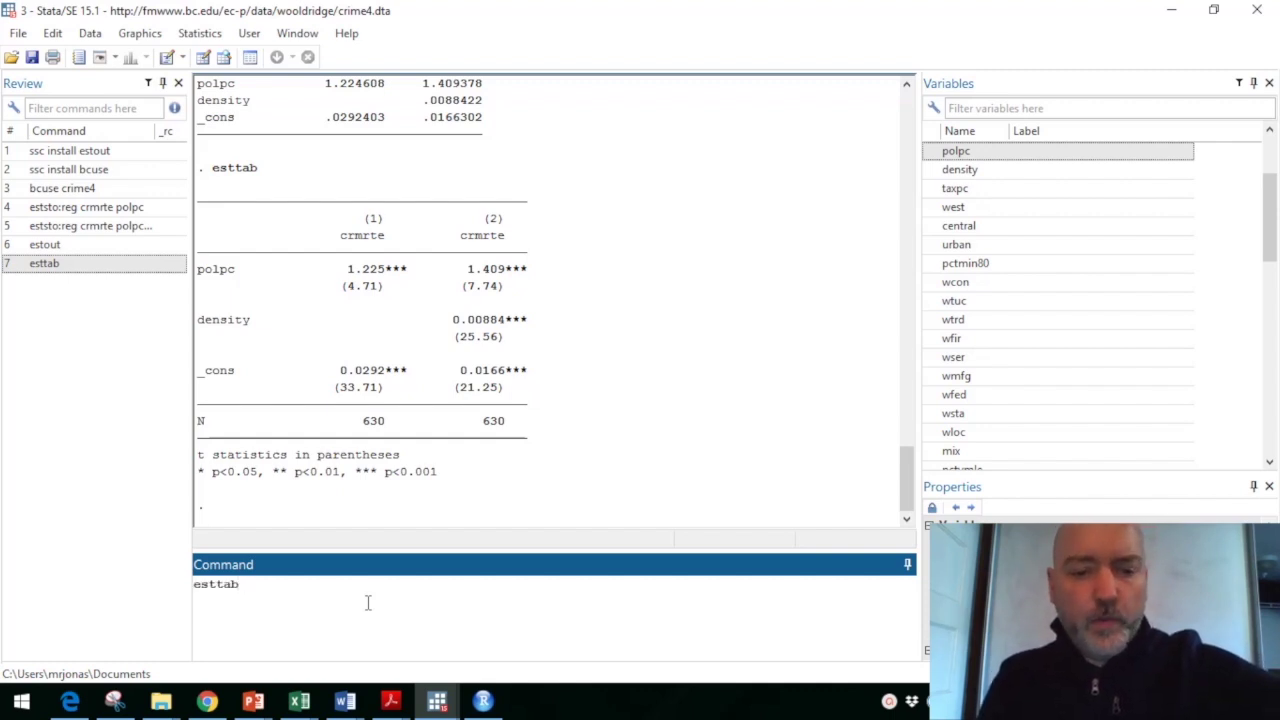
Step: Correct the table command to esttab, r2 ar2 p, adding R-sq, adjusted R-sq and p-values
{"action": "type", "text": "r2 a"}
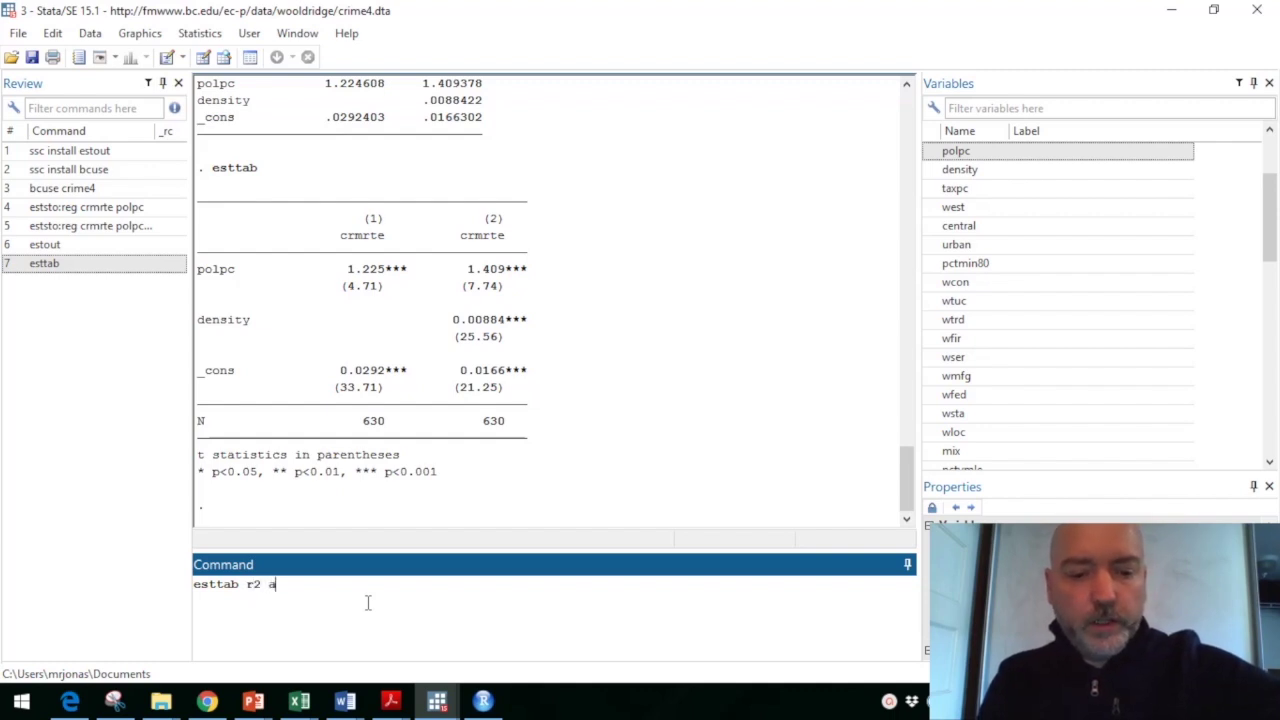
{"action": "type", "text": "r2"}
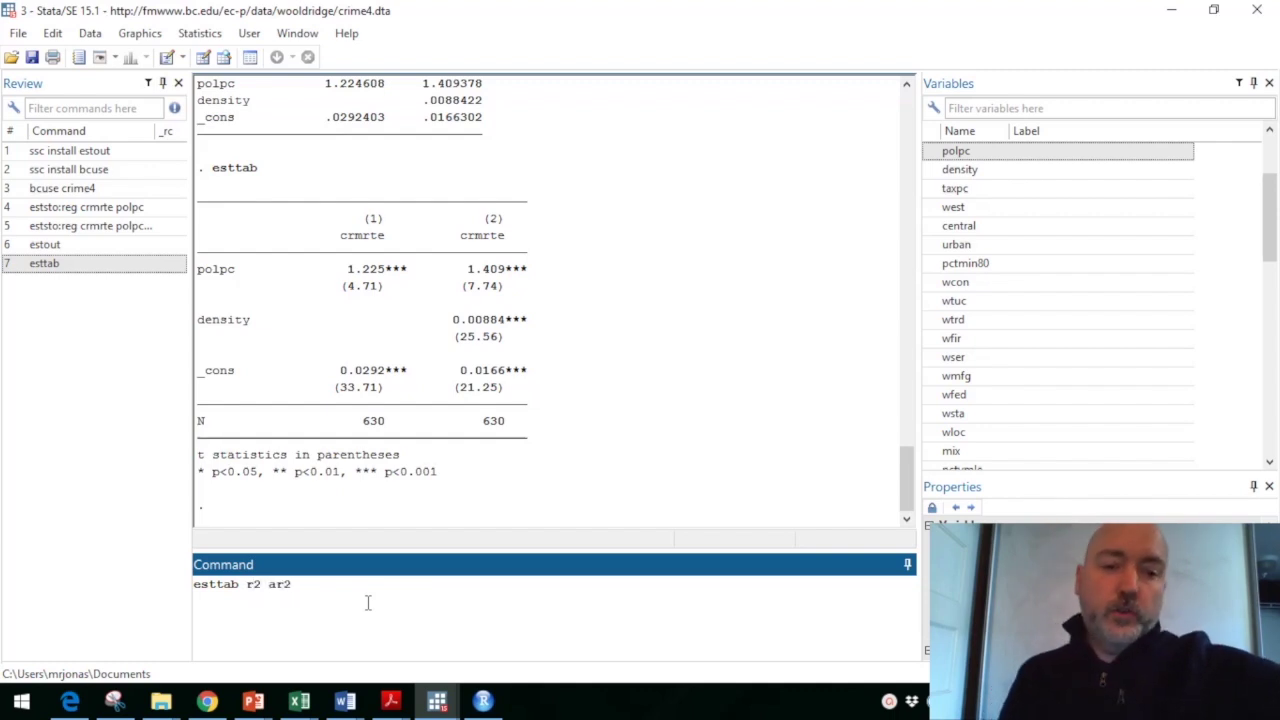
{"action": "type", "text": " p"}
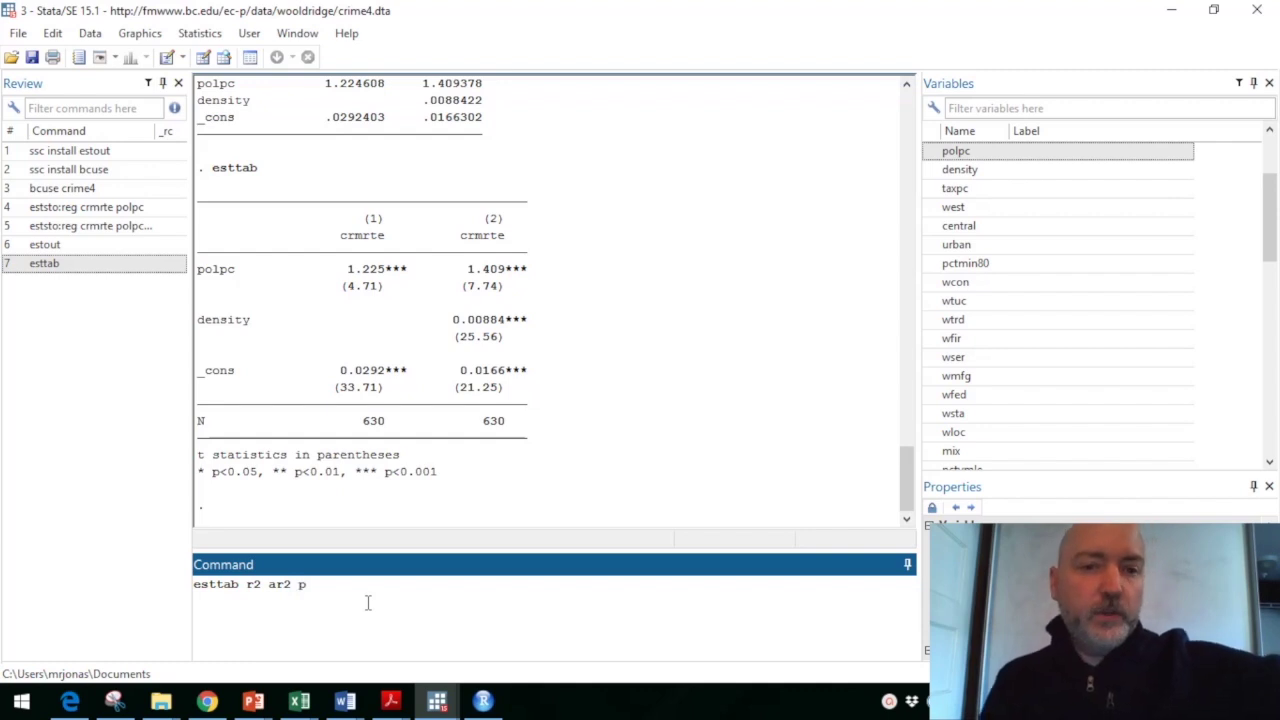
{"action": "key", "text": "Return"}
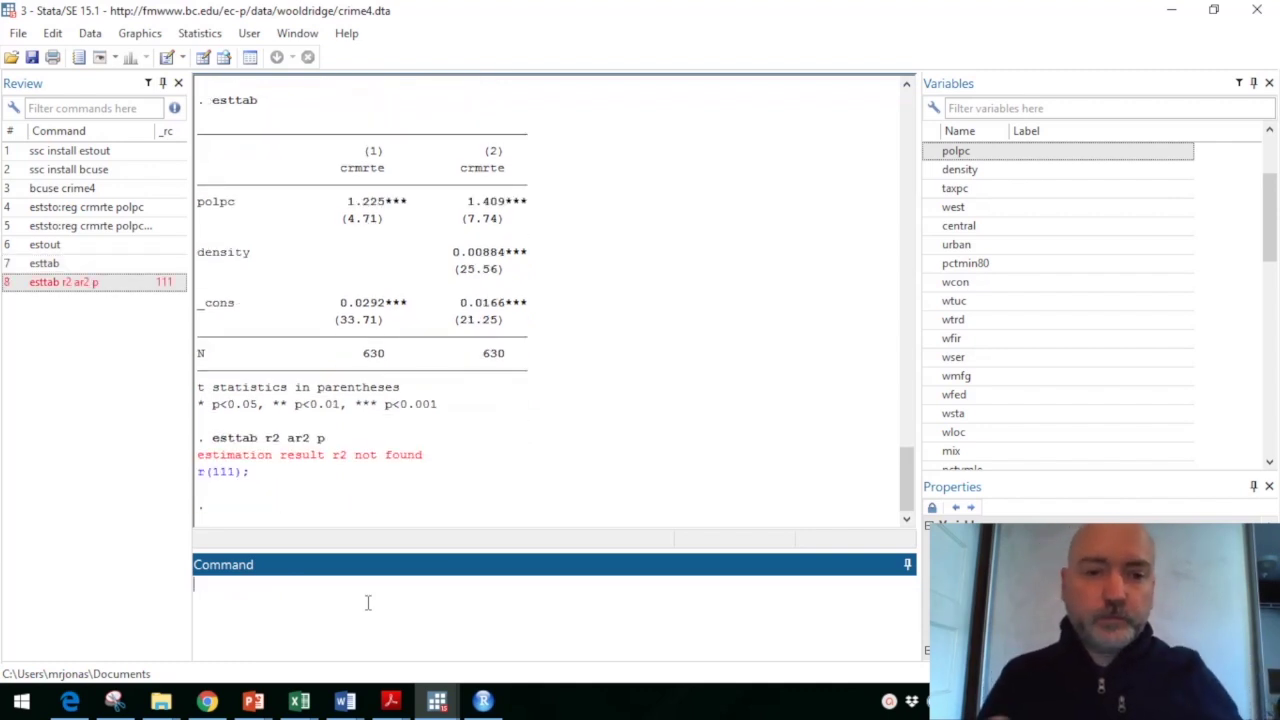
{"action": "key", "text": "Page_Up"}
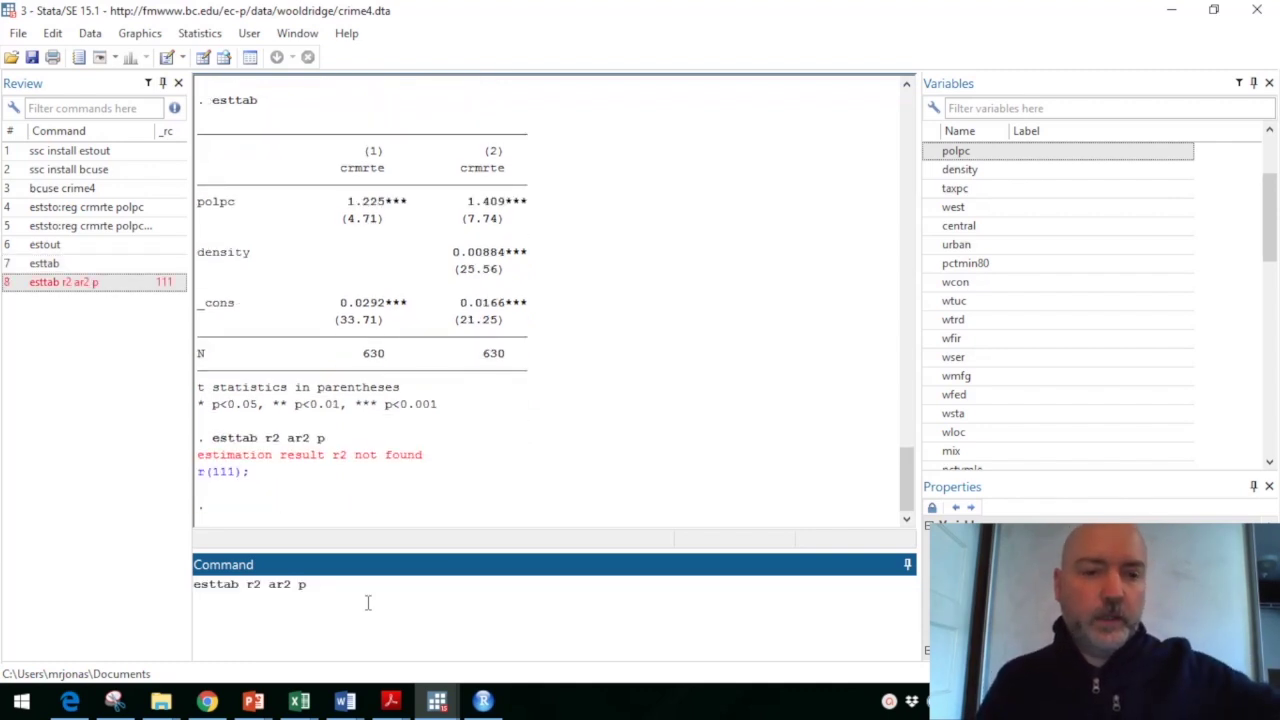
{"action": "key", "text": "Left"}
{"action": "key", "text": "Left"}
{"action": "key", "text": "Left"}
{"action": "key", "text": "Left"}
{"action": "key", "text": "Left"}
{"action": "key", "text": "Left"}
{"action": "key", "text": "Left"}
{"action": "key", "text": "Left"}
{"action": "key", "text": "Left"}
{"action": "type", "text": ","}
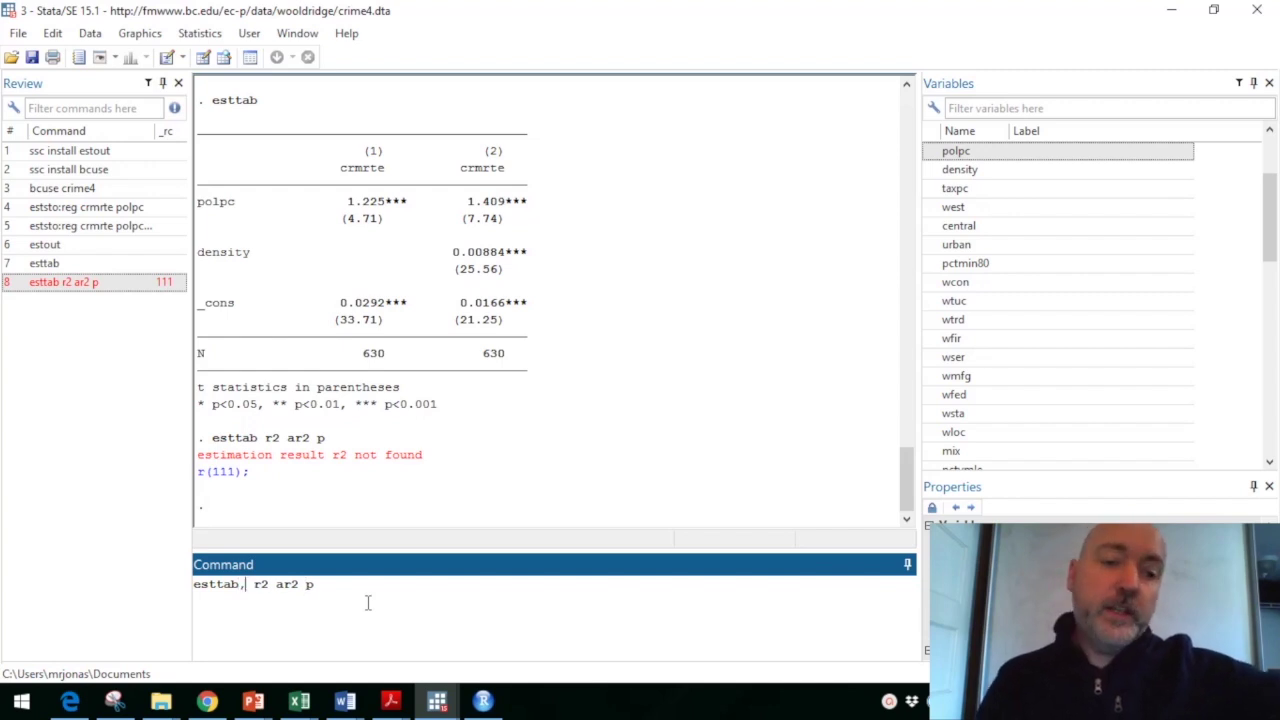
{"action": "key", "text": "Return"}
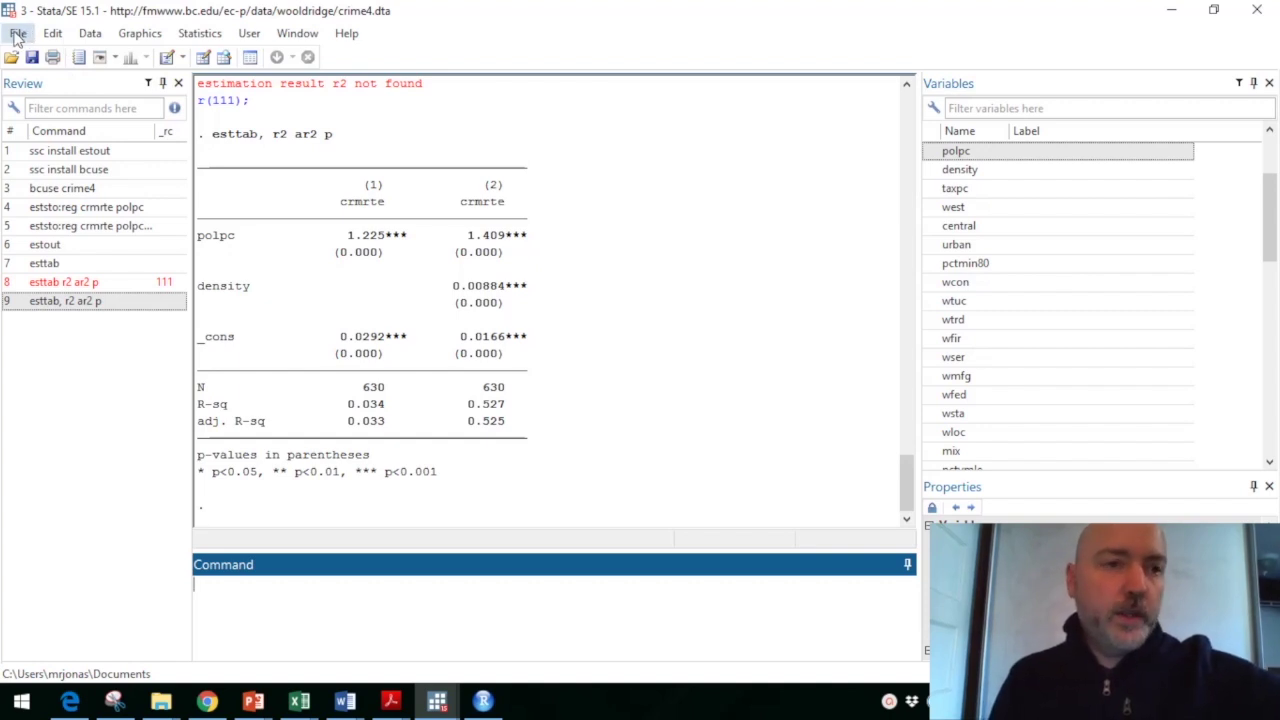
{"action": "left_click", "coordinate": [17, 34]}
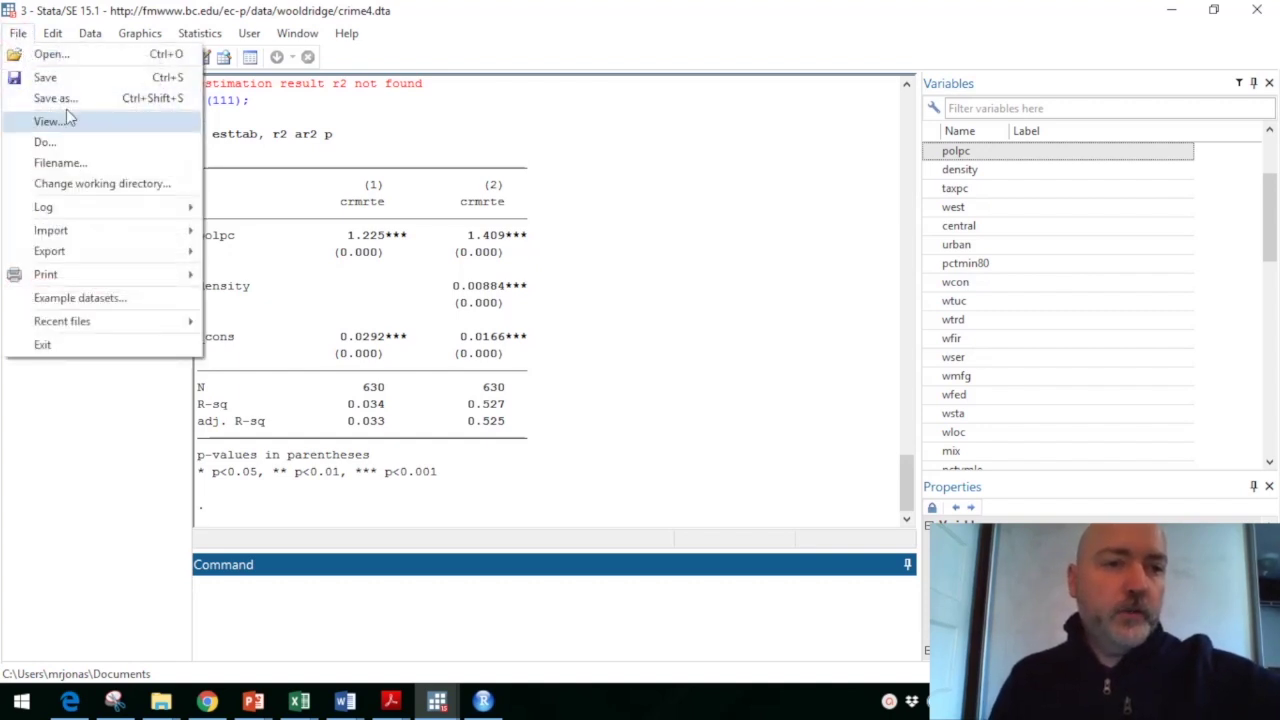
Step: Set the working directory to Desktop > Stata Tutorial Files via File > Change working directory
{"action": "left_click", "coordinate": [100, 184]}
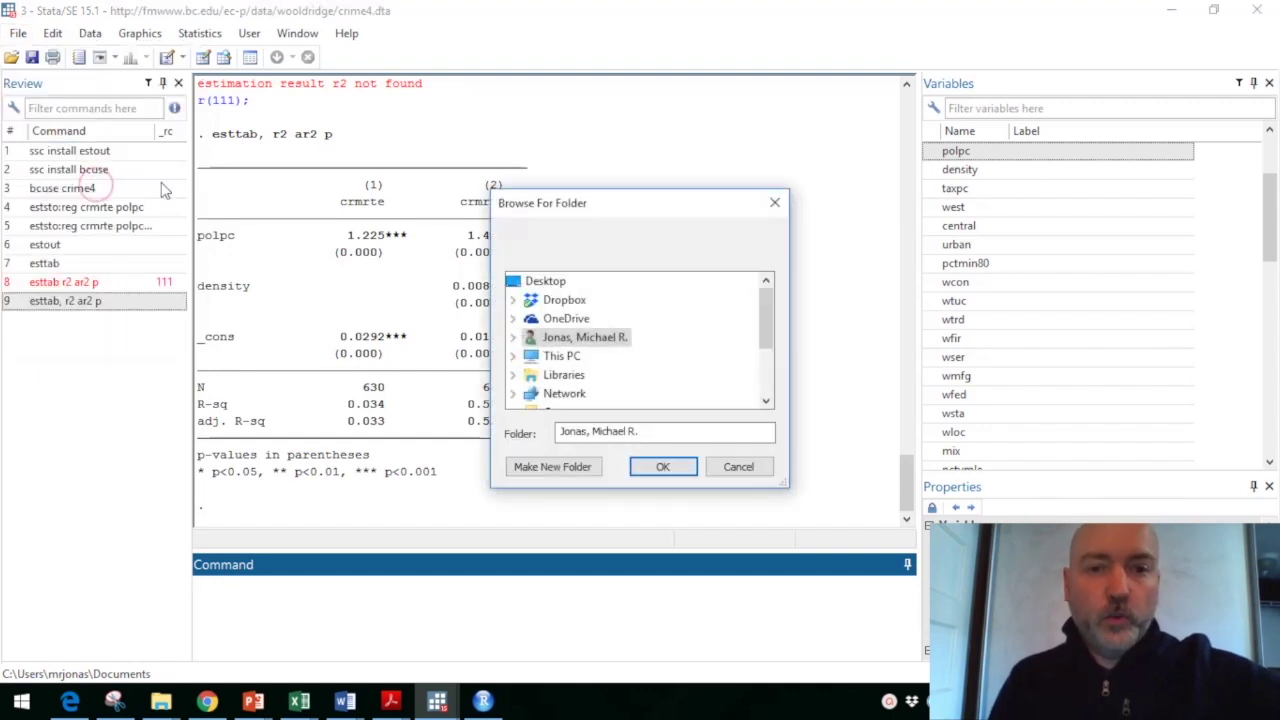
{"action": "left_click", "coordinate": [547, 284]}
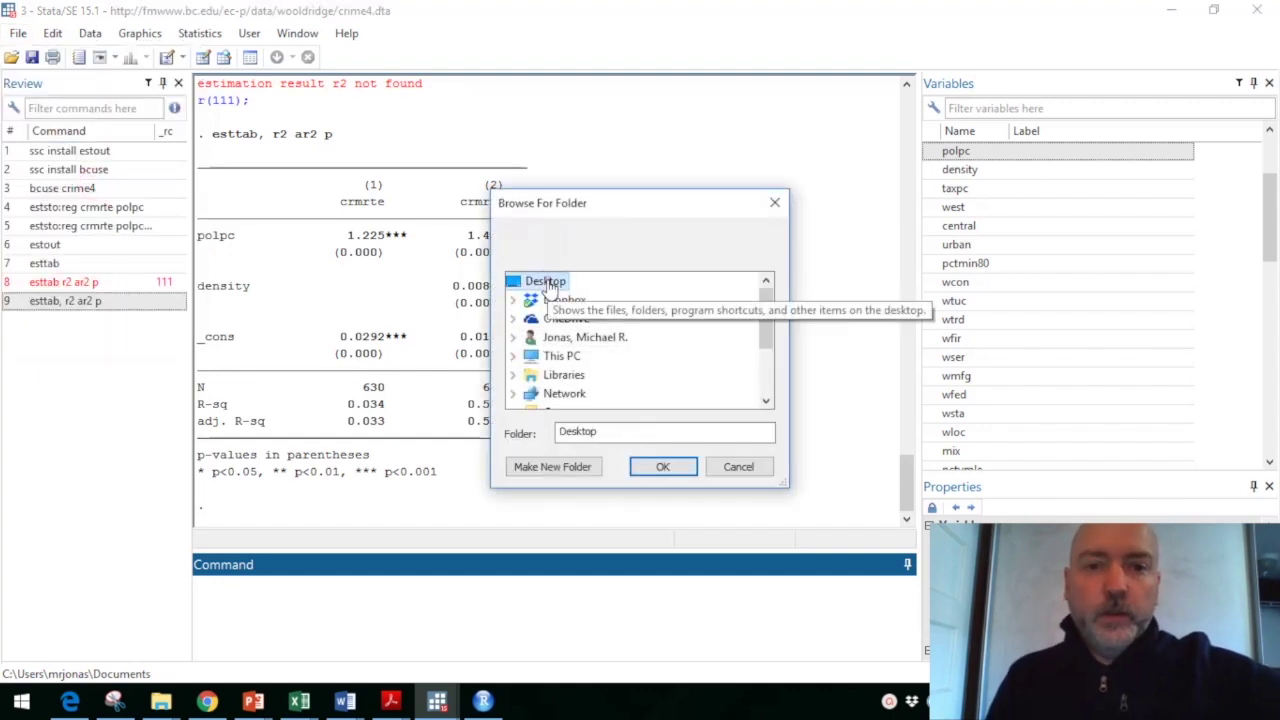
{"action": "left_click", "coordinate": [767, 391]}
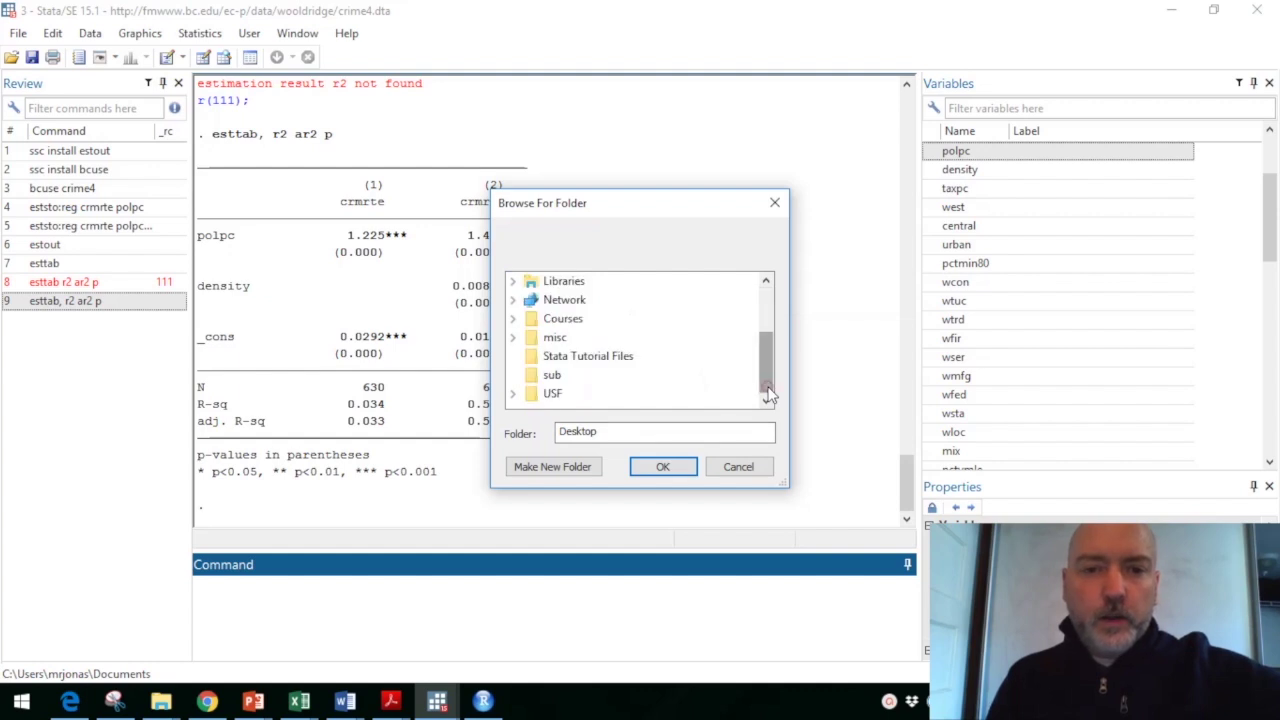
{"action": "left_click", "coordinate": [601, 363]}
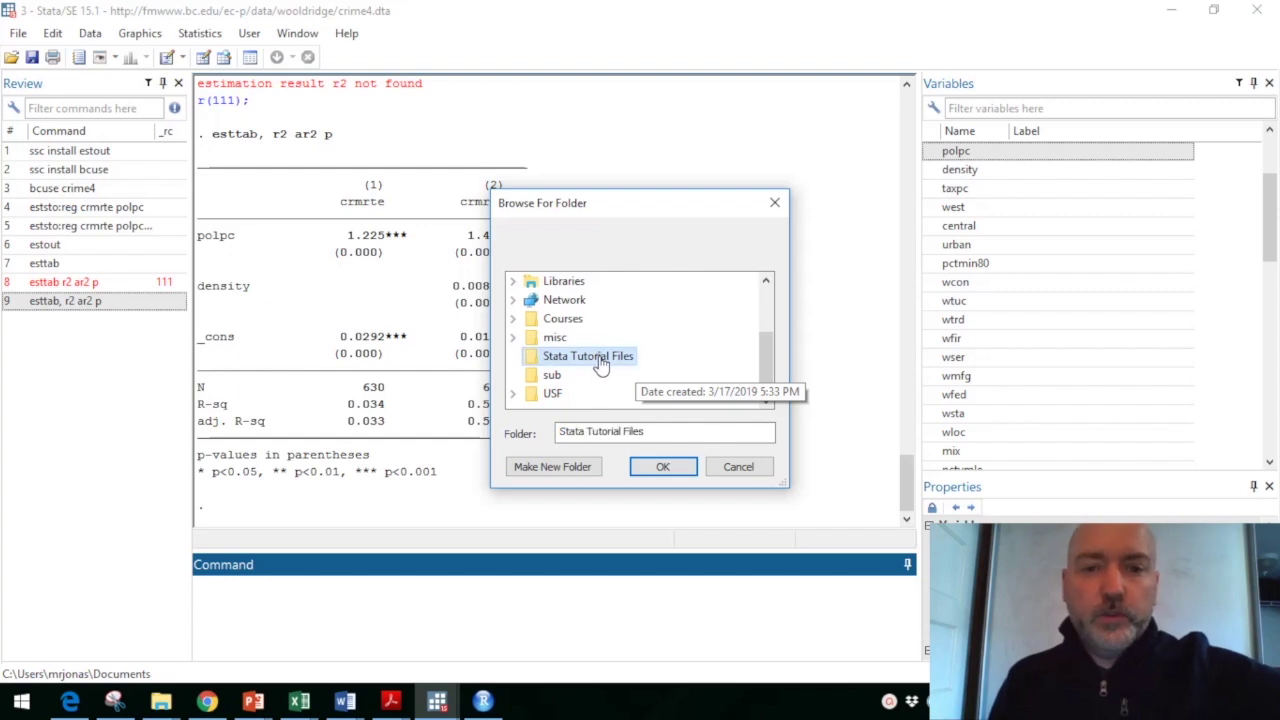
{"action": "left_click", "coordinate": [665, 467]}
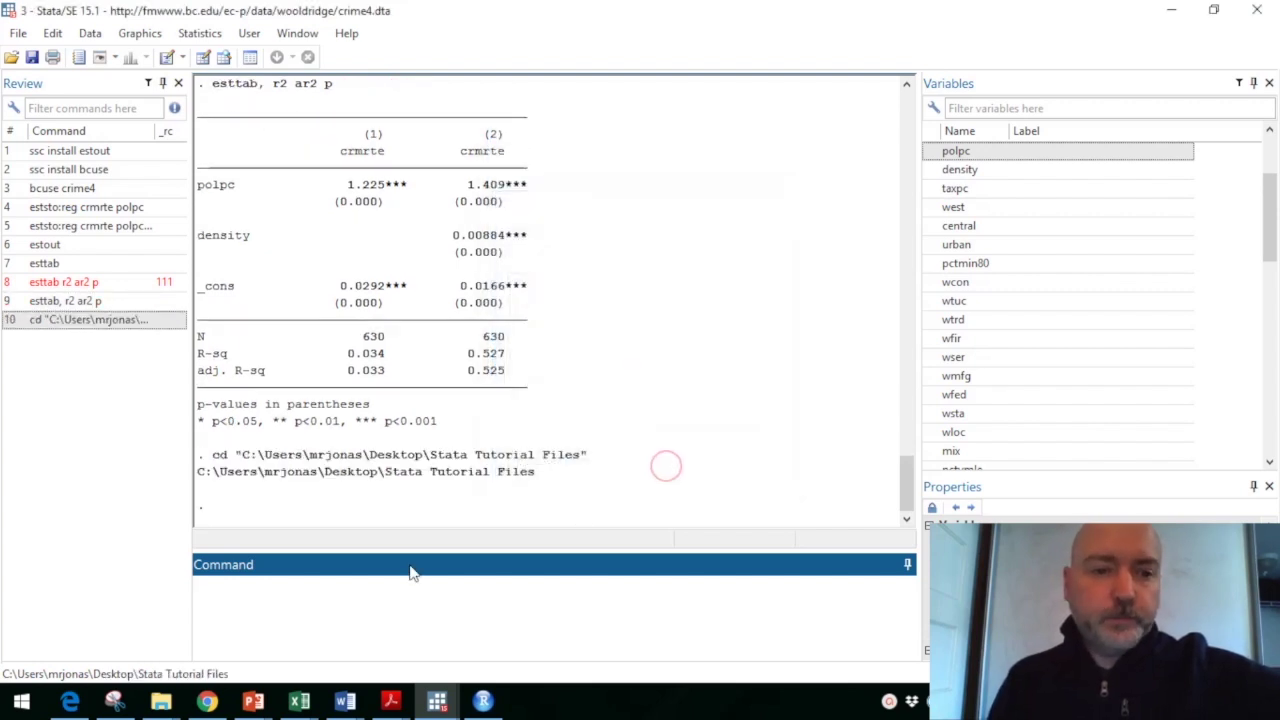
{"action": "left_click", "coordinate": [296, 598]}
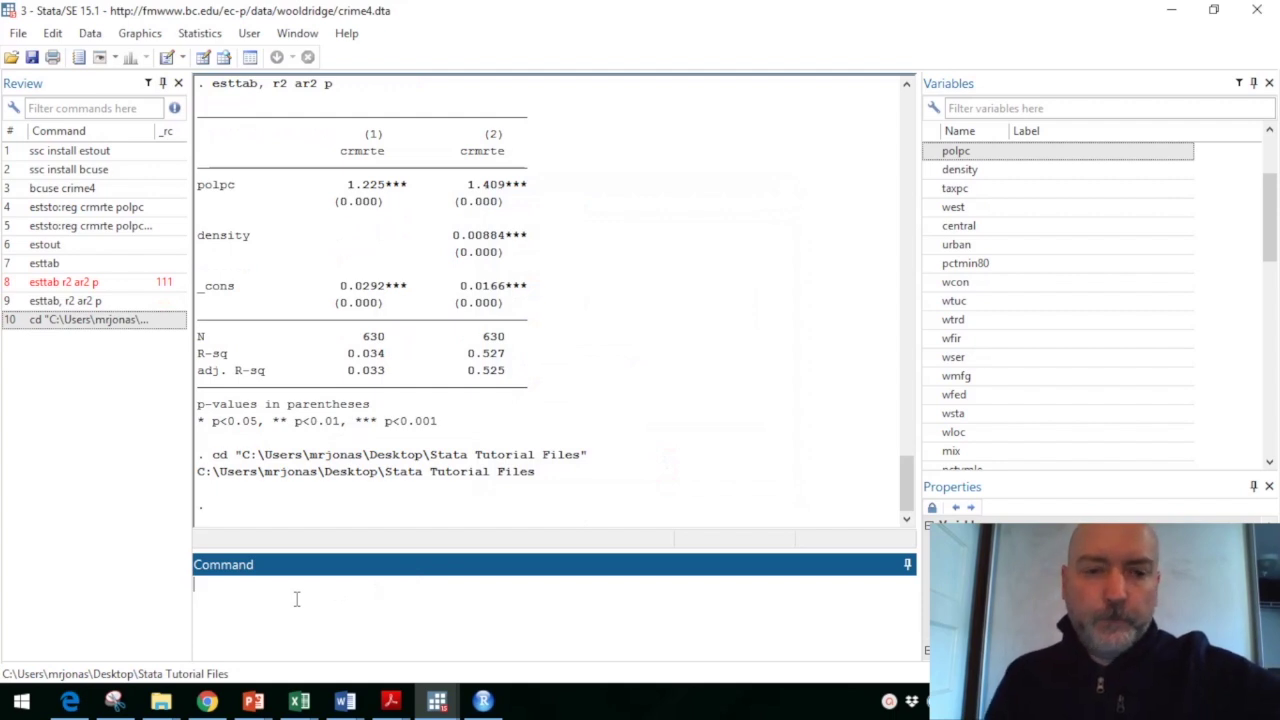
{"action": "key", "text": "Page_Up"}
{"action": "key", "text": "Page_Up"}
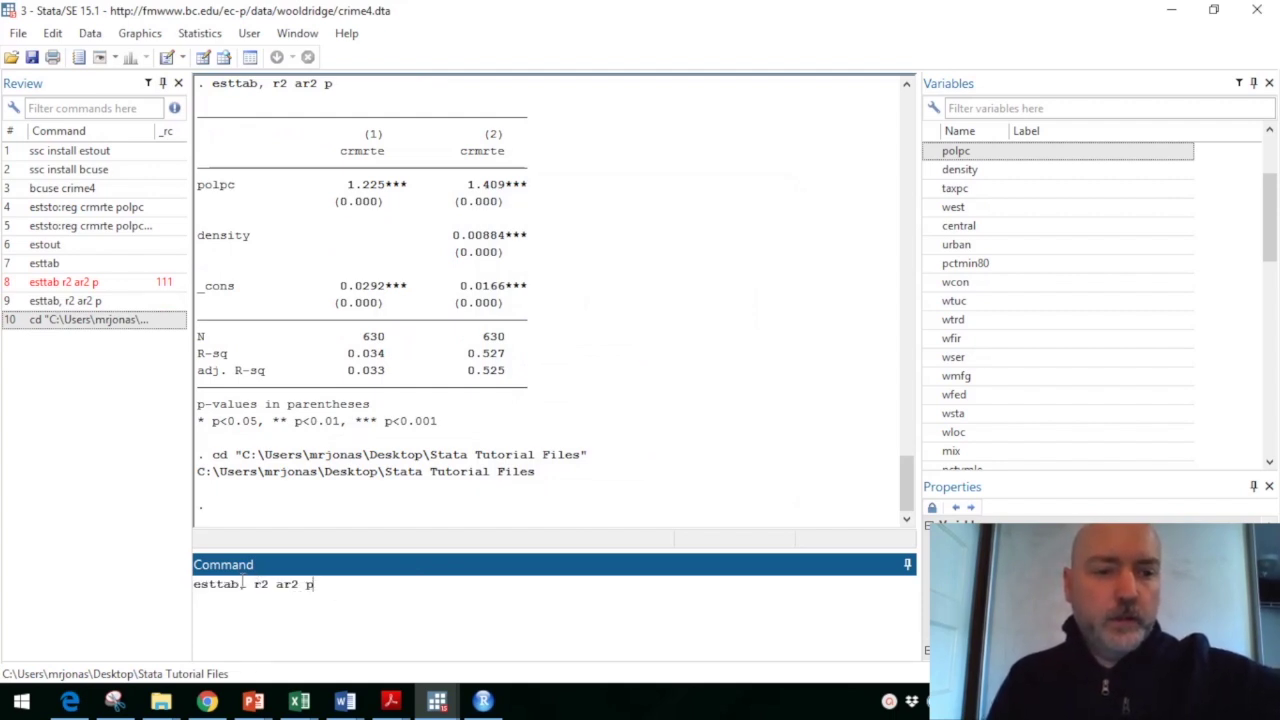
Step: Run esttab using stataexample1.doc, r2 ar2 p and open the exported file in Word
{"action": "left_click", "coordinate": [241, 584]}
{"action": "type", "text": "using"}
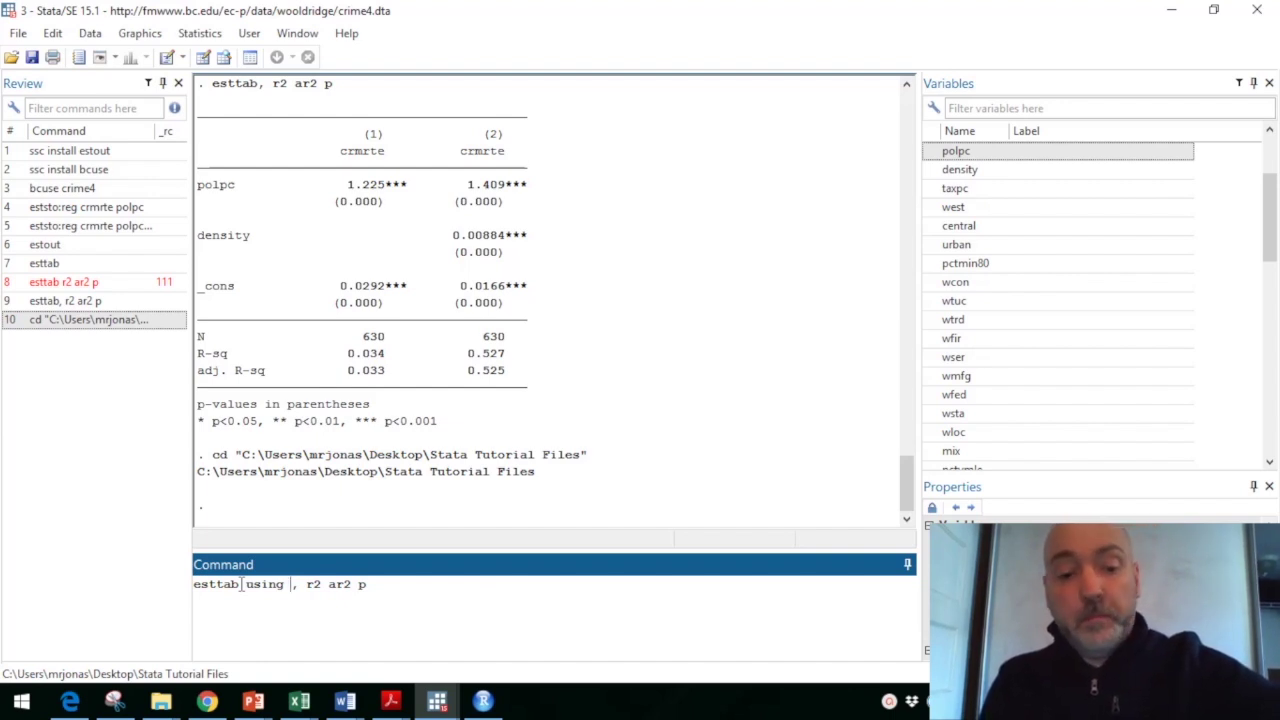
{"action": "type", "text": "stata"}
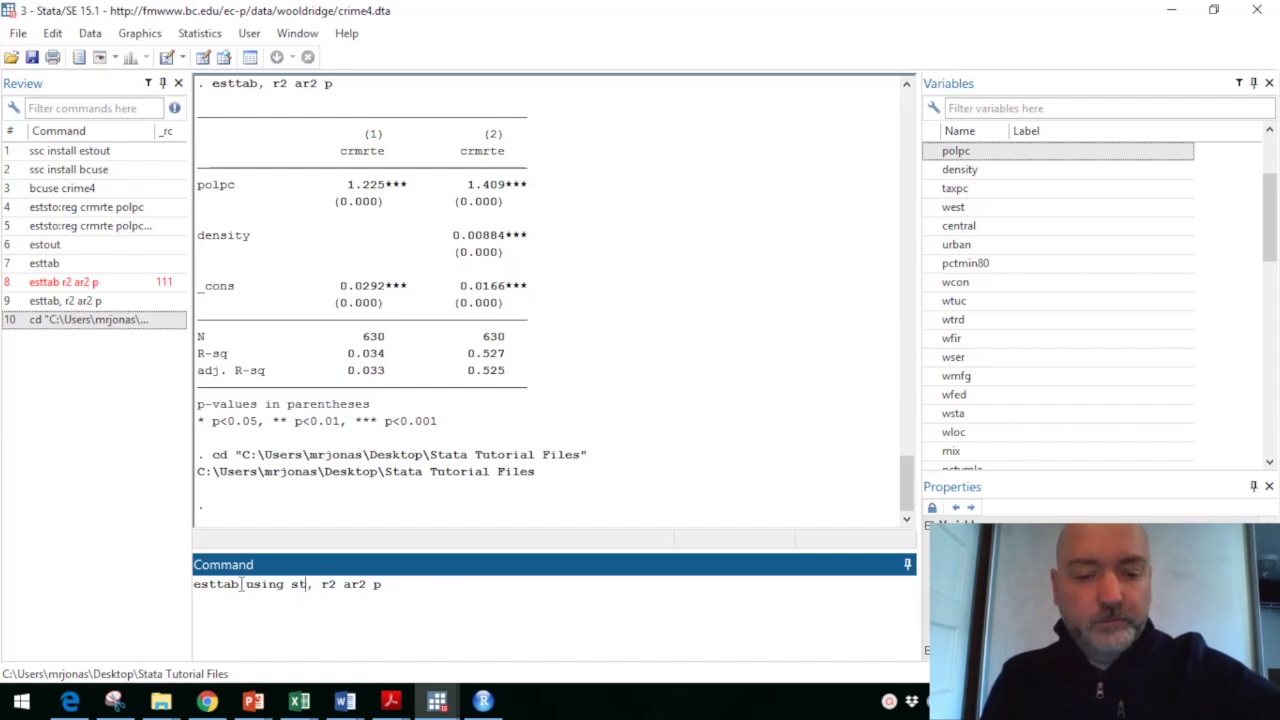
{"action": "type", "text": "example"}
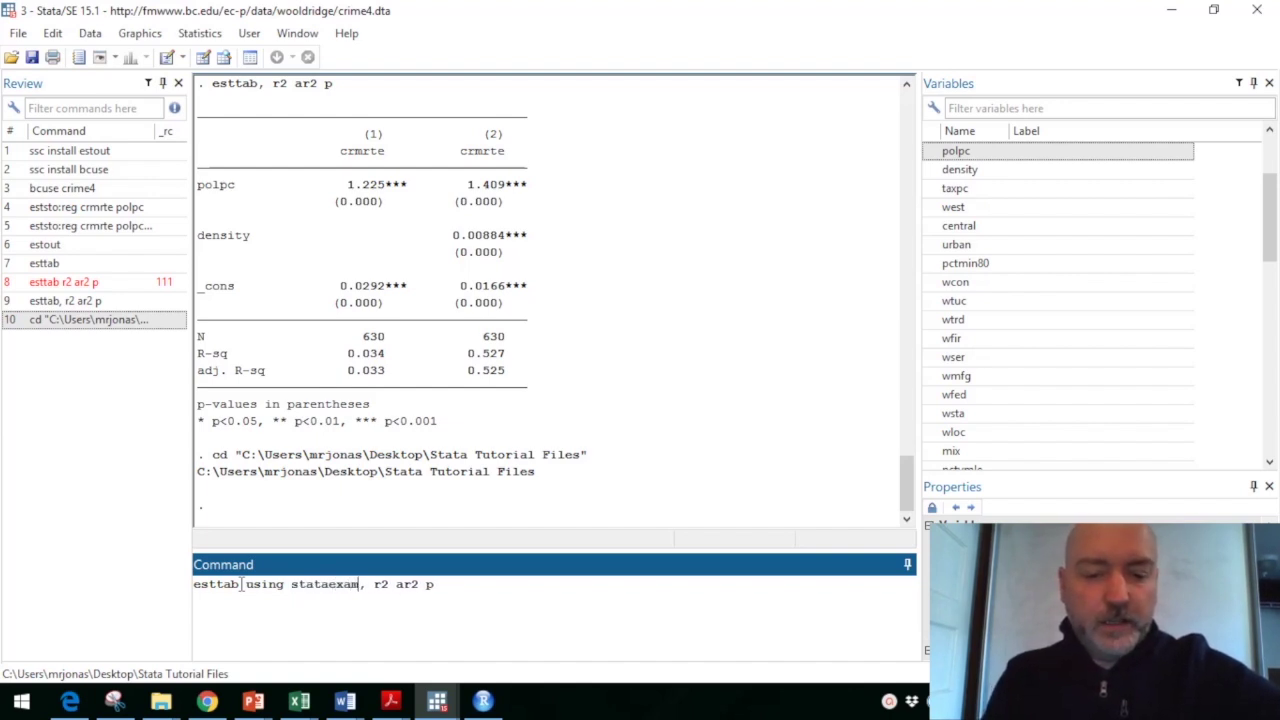
{"action": "type", "text": "1"}
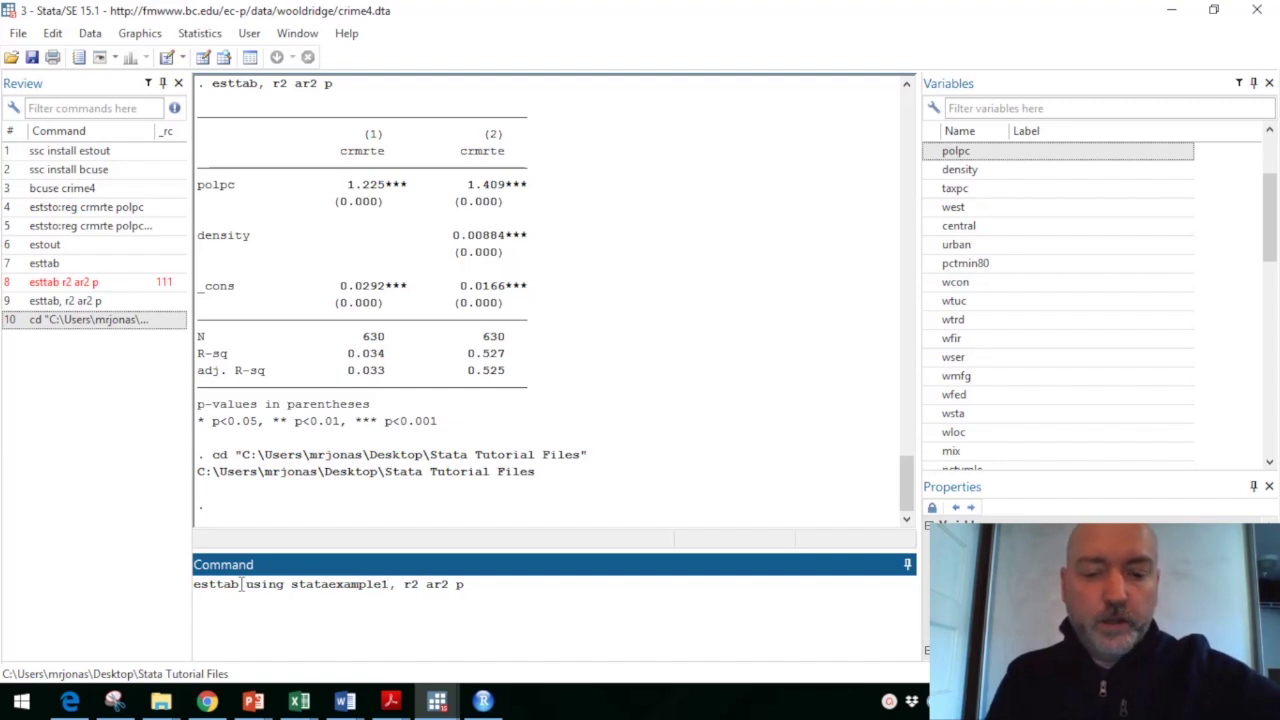
{"action": "type", "text": "."}
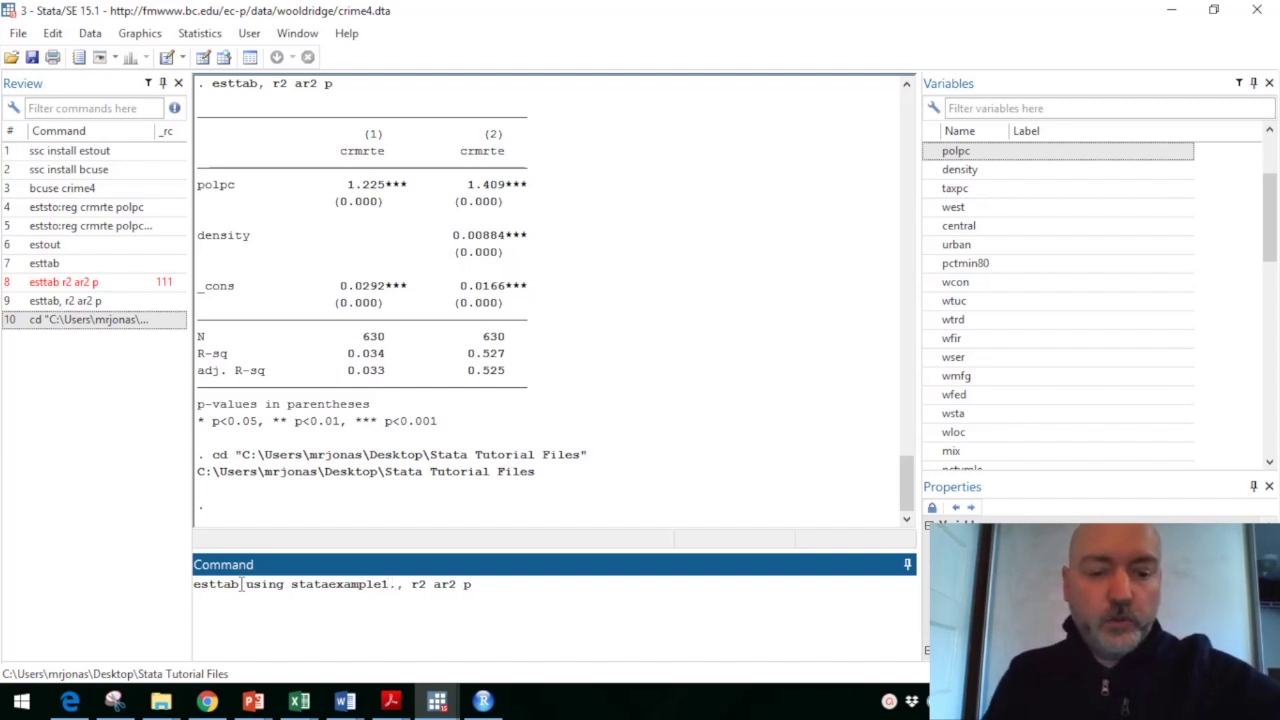
{"action": "type", "text": "doc"}
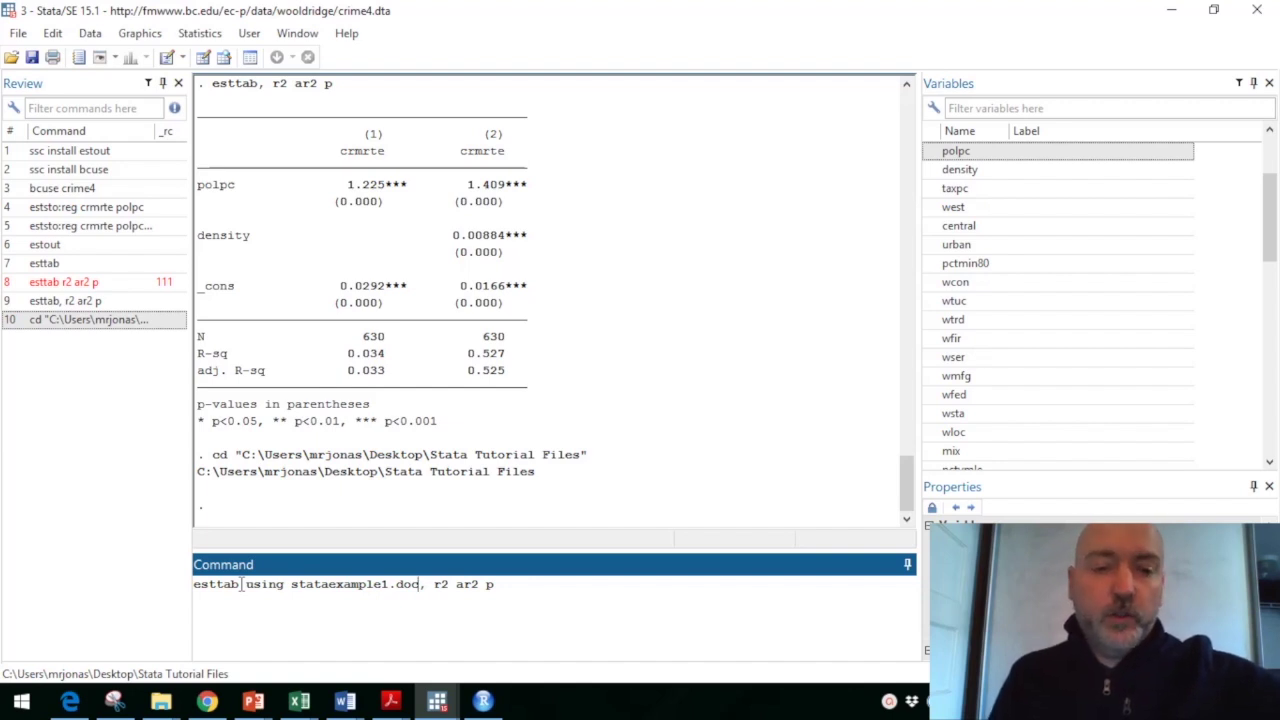
{"action": "left_click", "coordinate": [519, 583]}
{"action": "key", "text": "Return"}
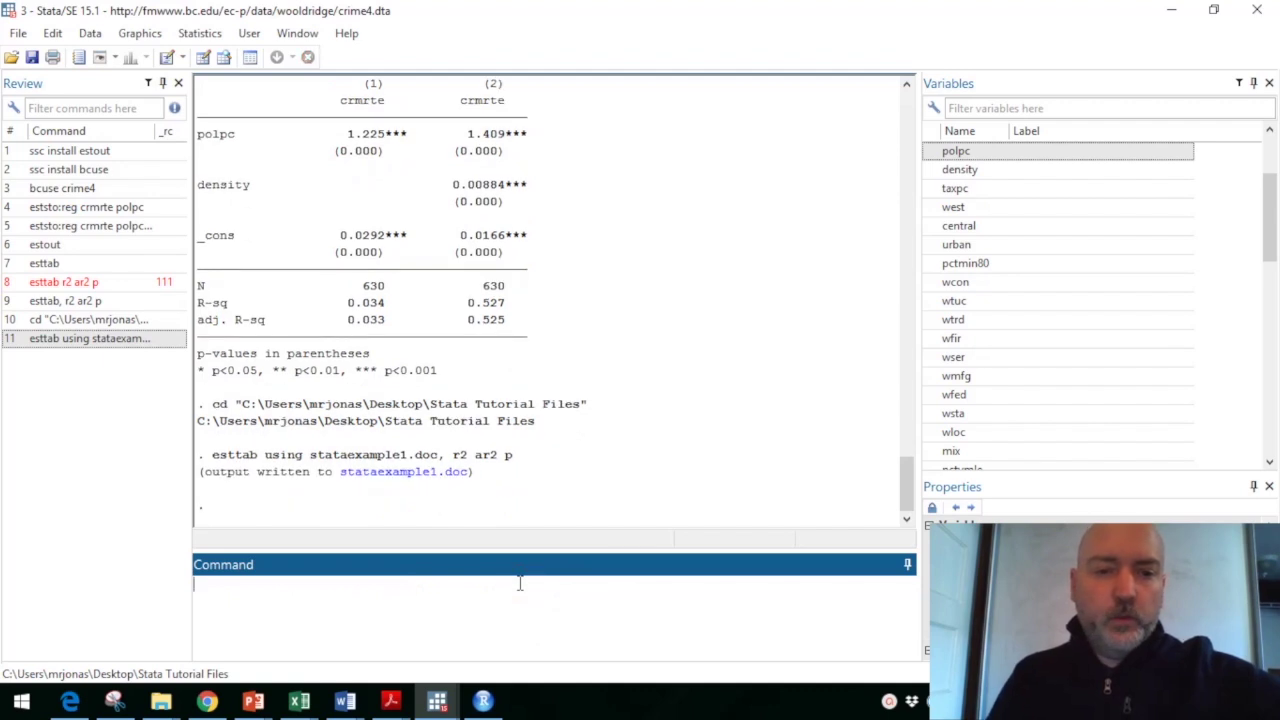
{"action": "left_click", "coordinate": [399, 473]}
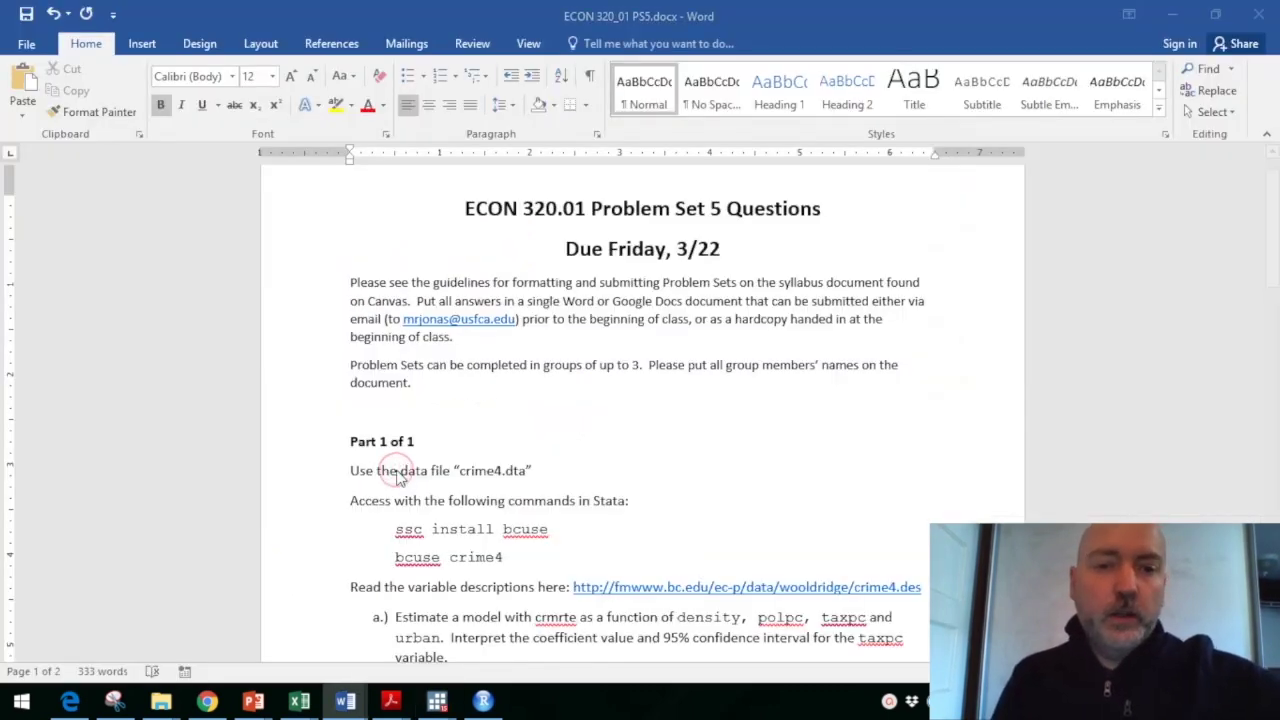